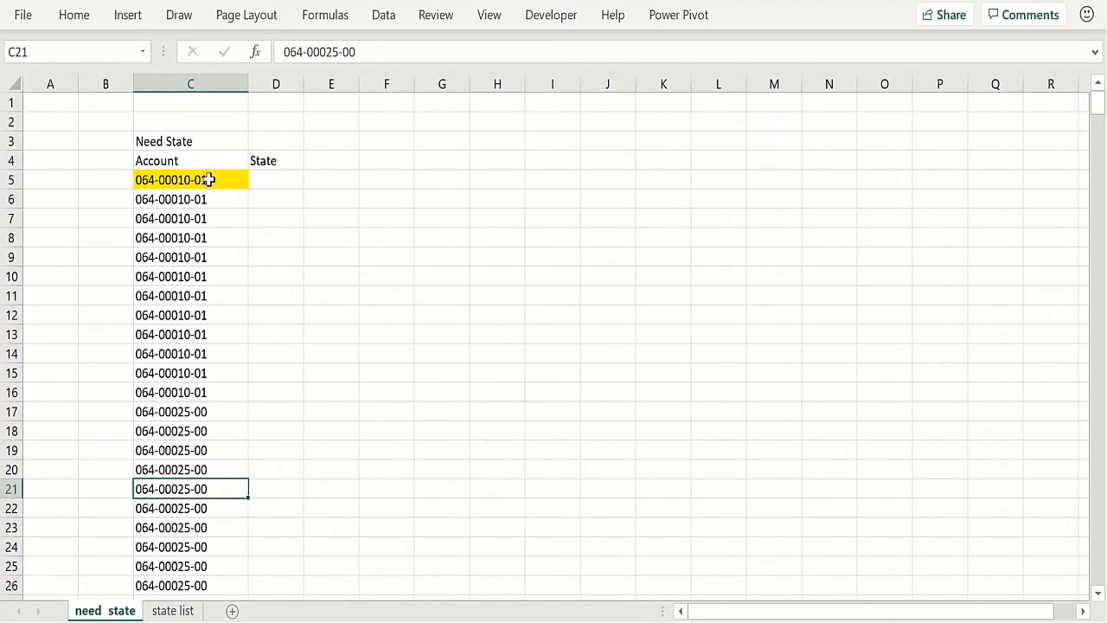
click(208, 181)
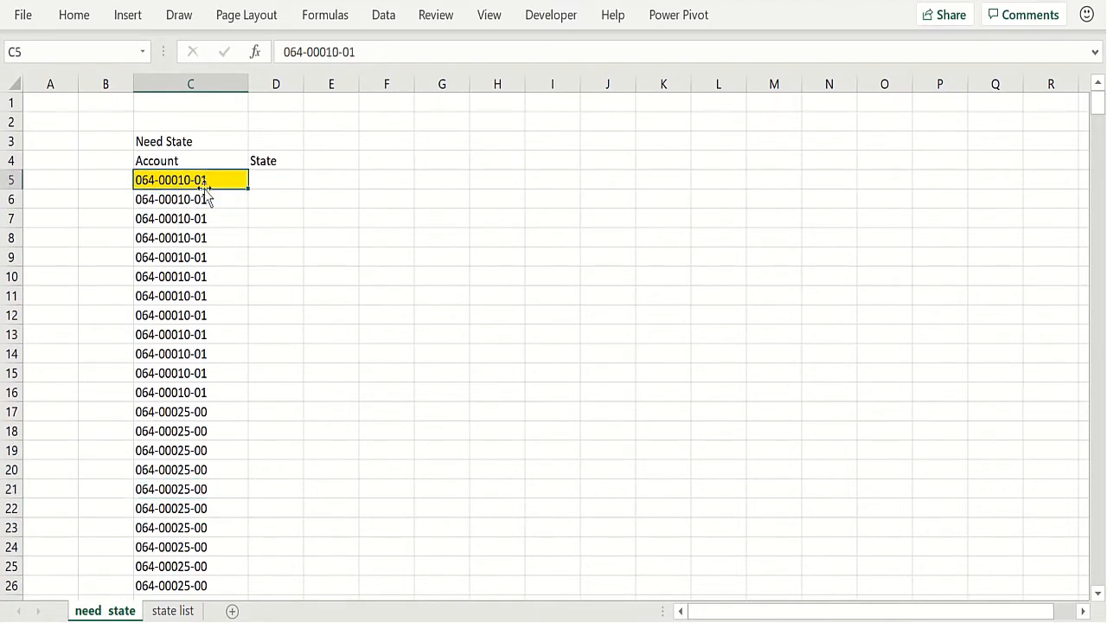
click(173, 611)
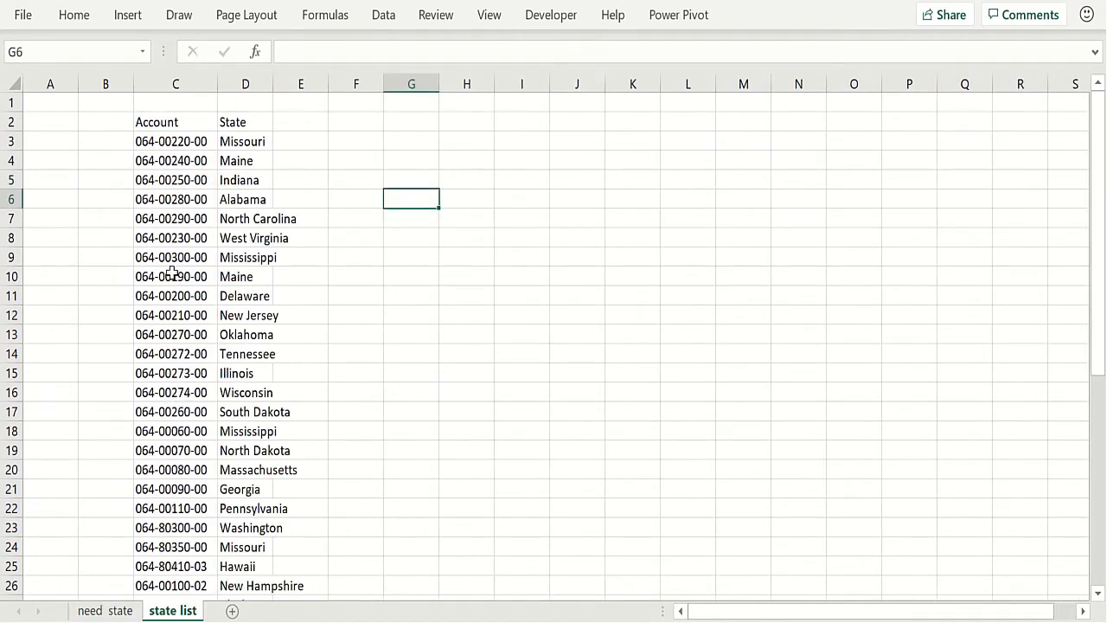
click(113, 611)
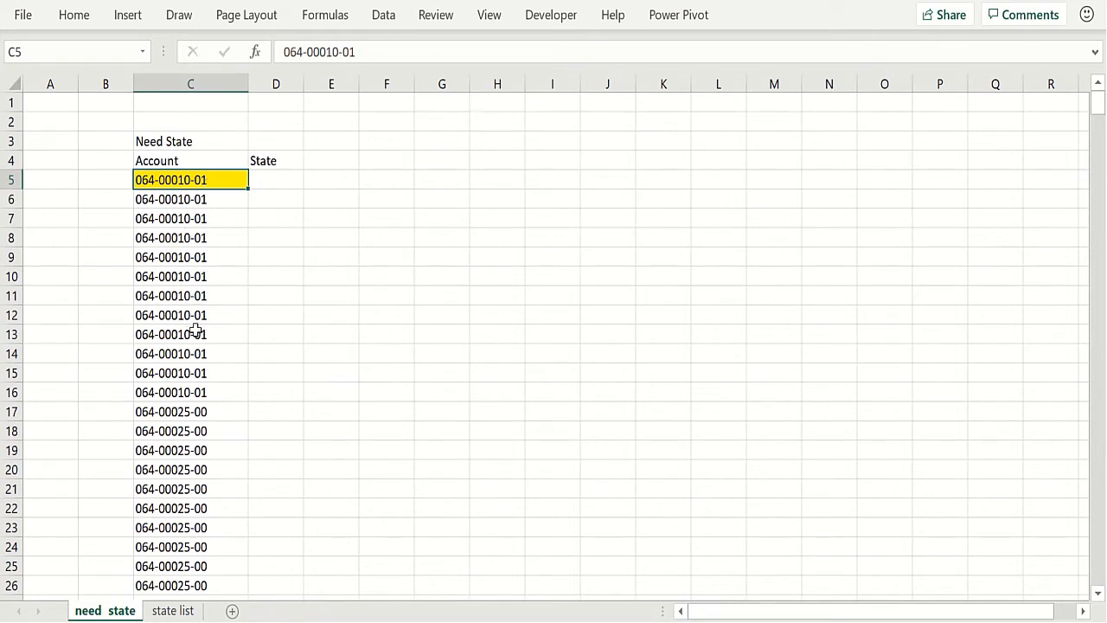
click(179, 611)
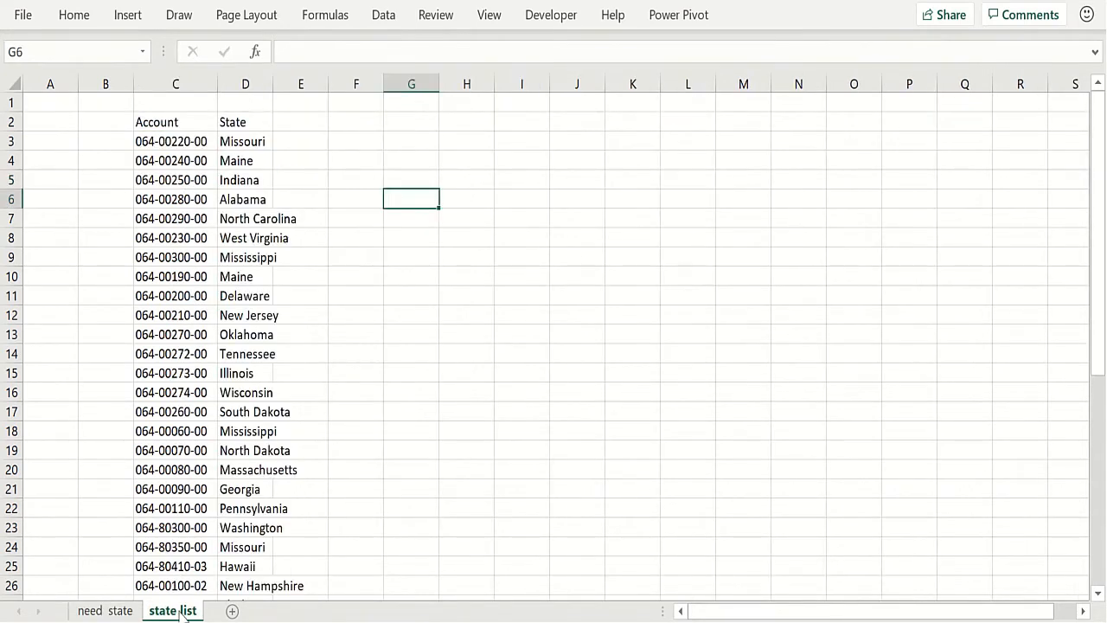
click(170, 592)
key(Down)
key(Down)
key(Down)
key(Down)
key(Down)
key(Down)
key(Down)
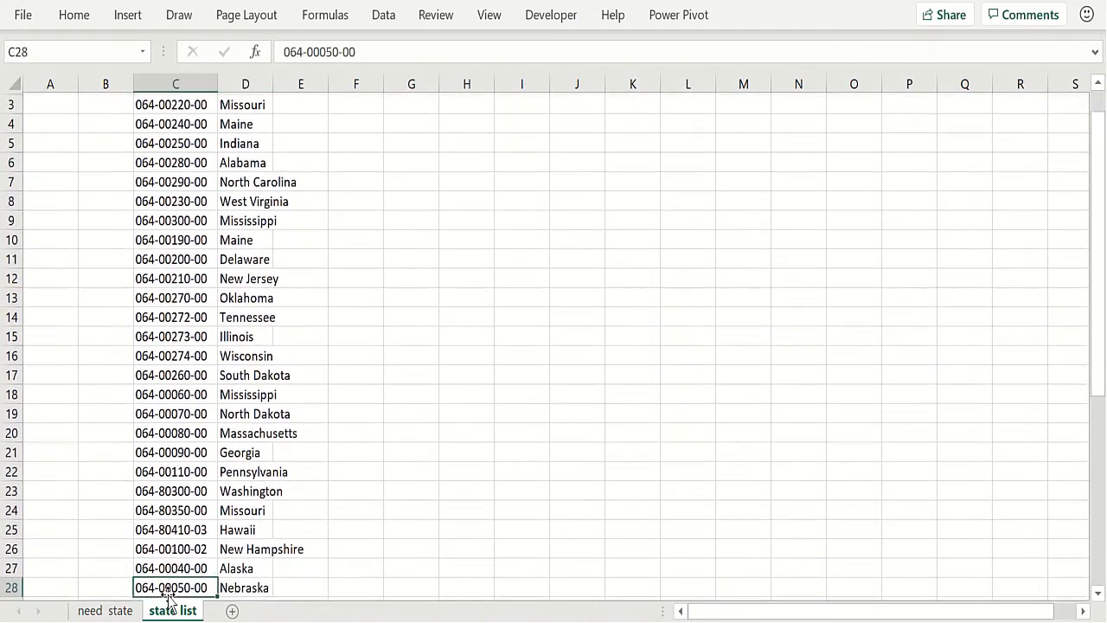
key(Up)
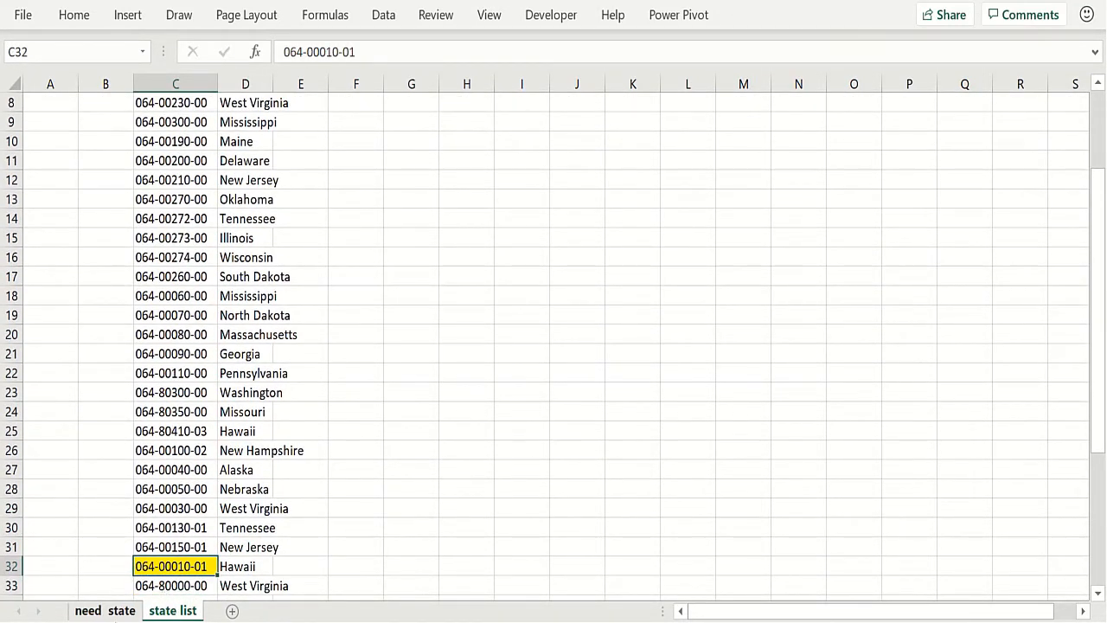
click(112, 611)
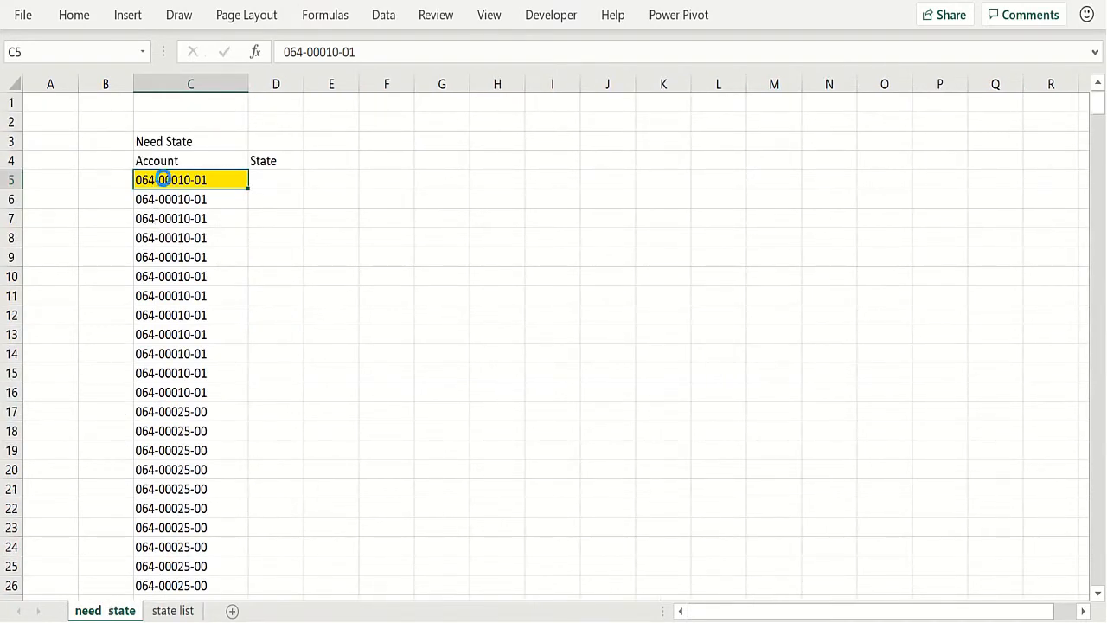
key(ctrl+c)
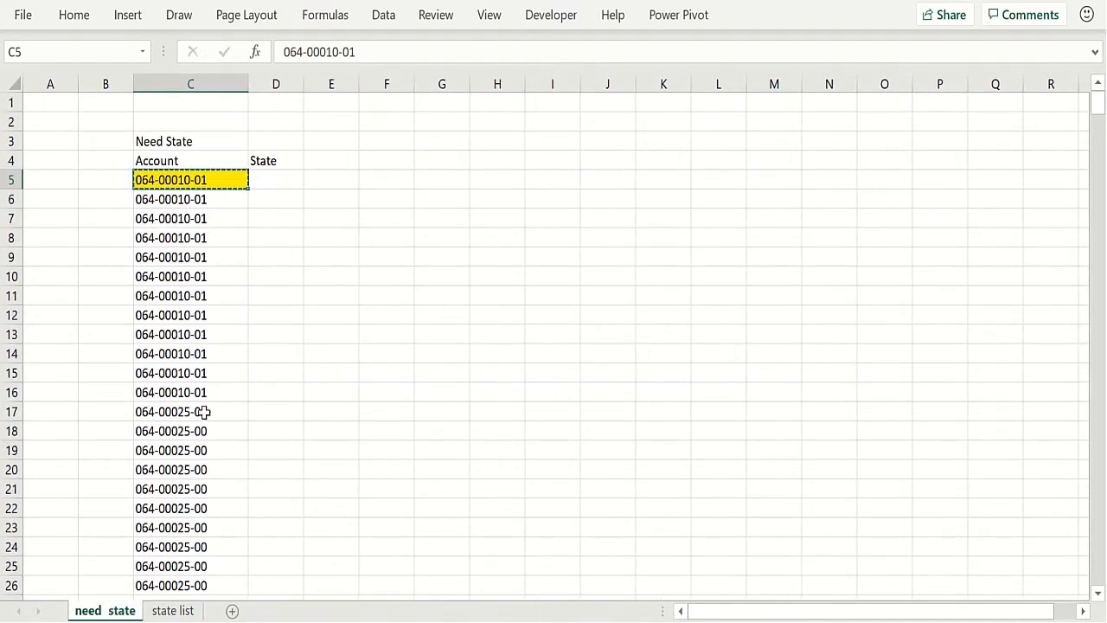
Paste the account into G29 on state list and compare it with C32 using =G29=C32 in G31.
click(173, 611)
click(426, 511)
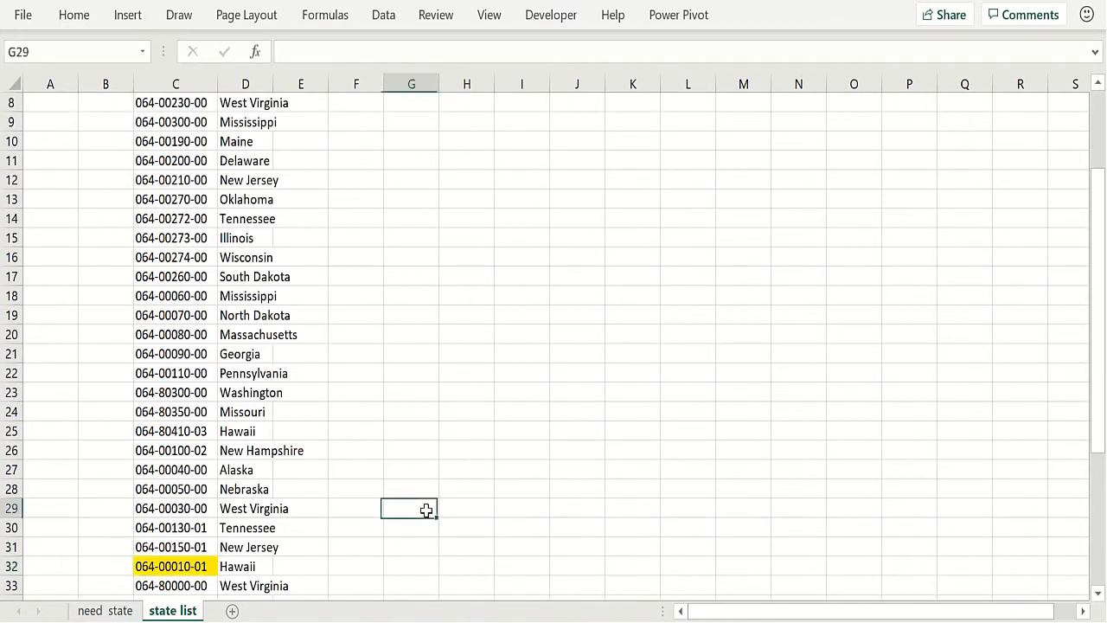
key(ctrl+v)
click(416, 540)
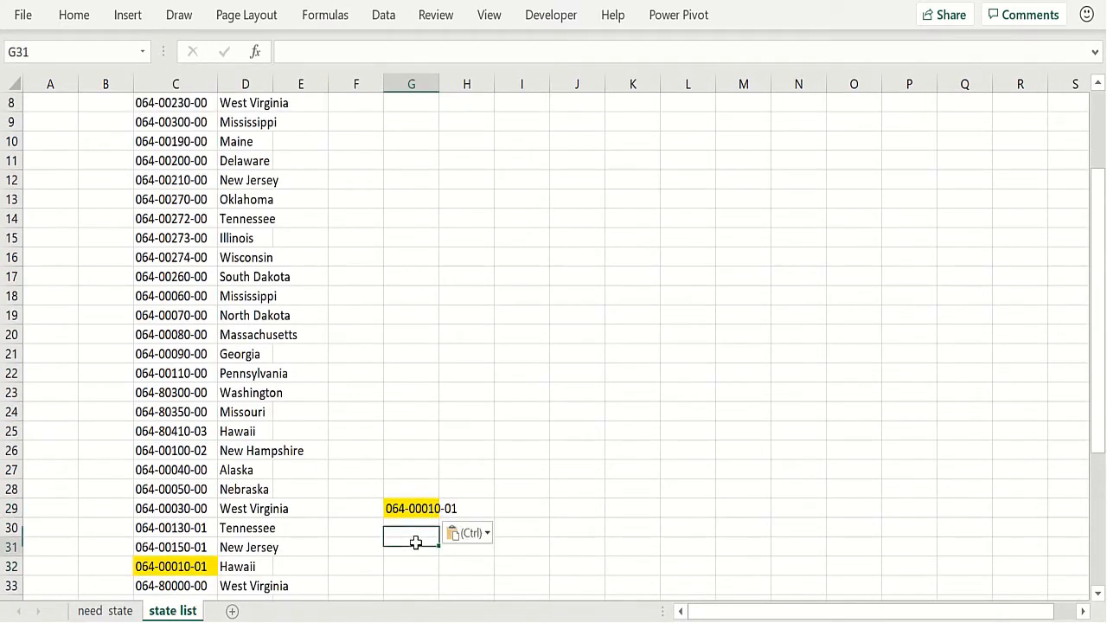
text(=)
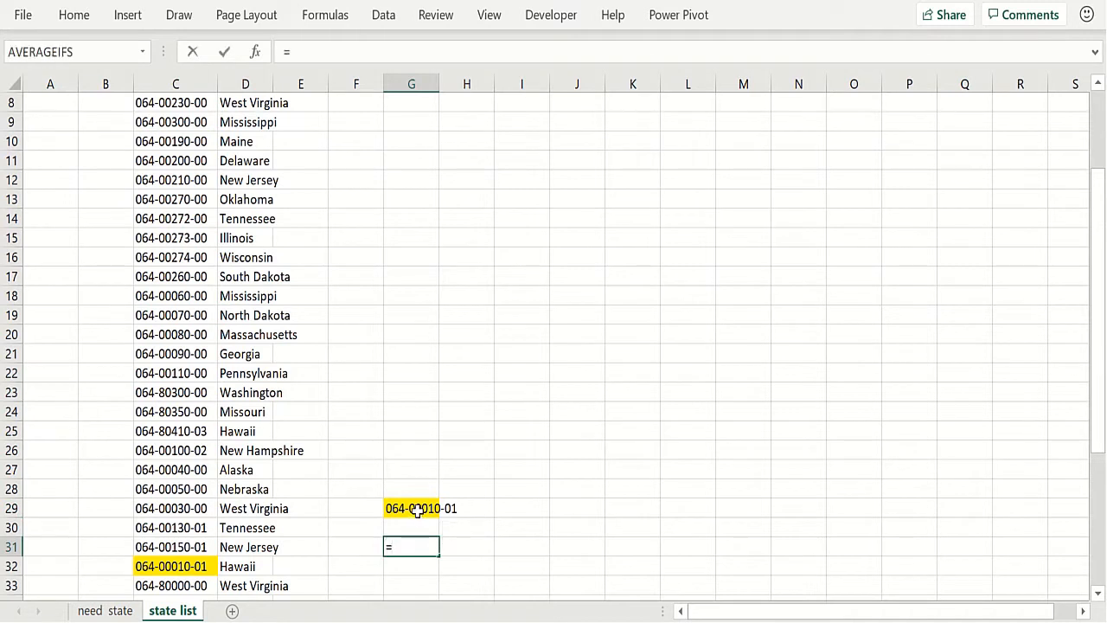
click(417, 510)
text(=)
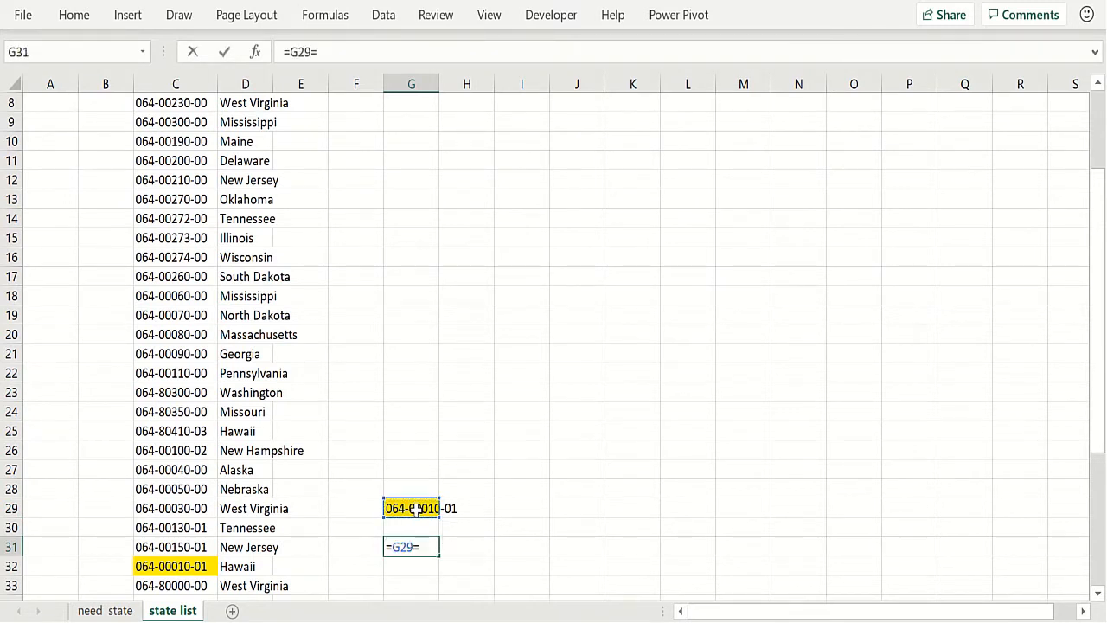
click(183, 566)
key(Return)
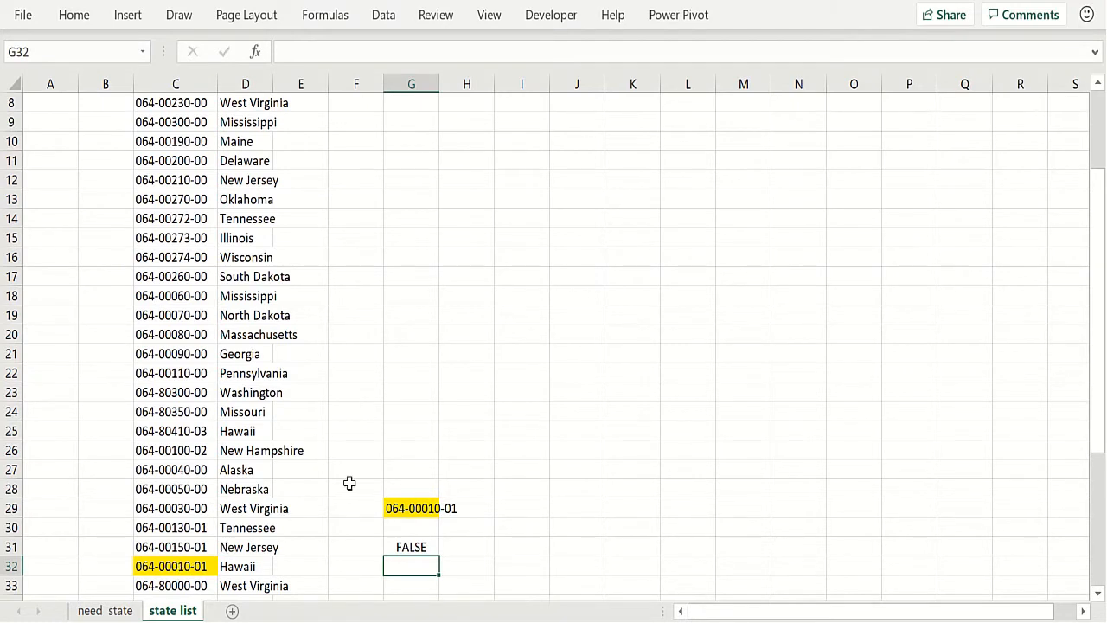
Add =LEN(G29) in G28 and =LEN(C32) in I32, showing 13 versus 12 characters.
click(414, 485)
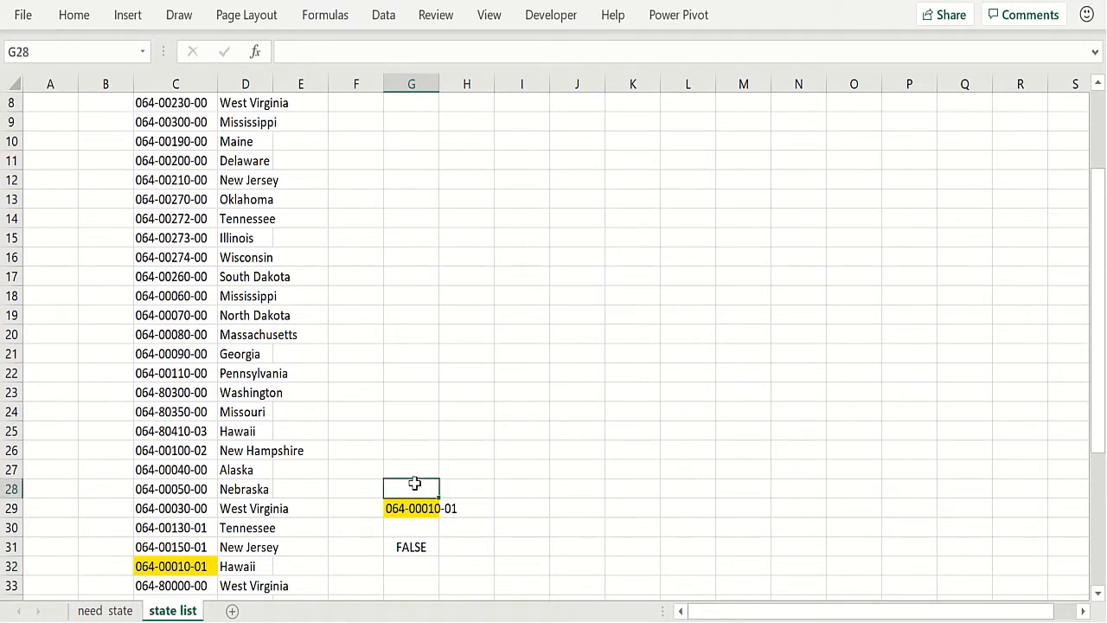
text(=len()
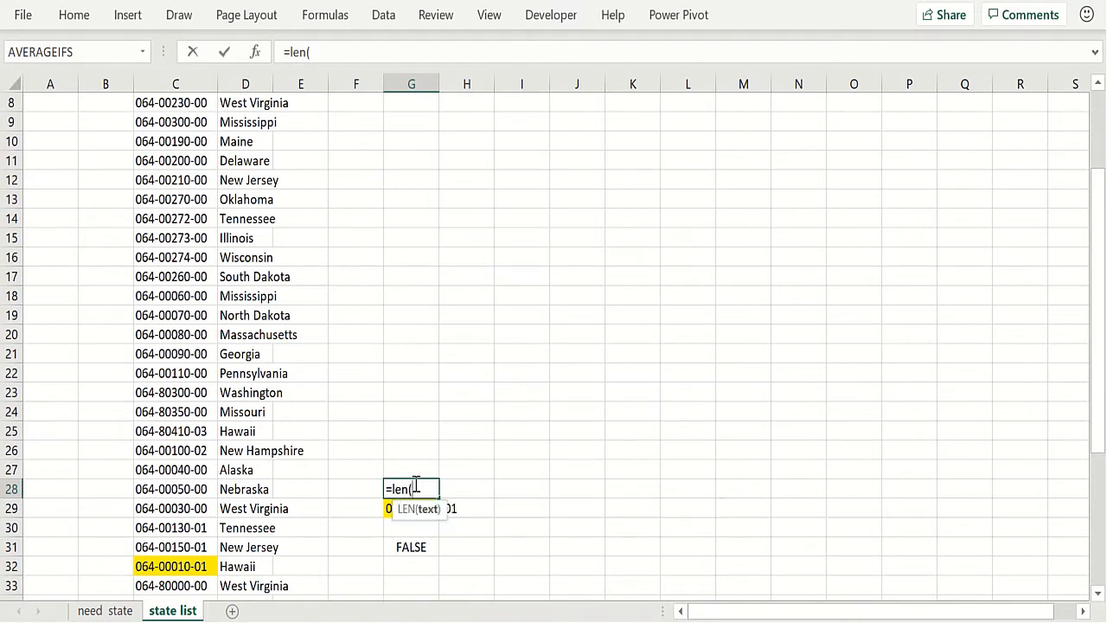
click(389, 510)
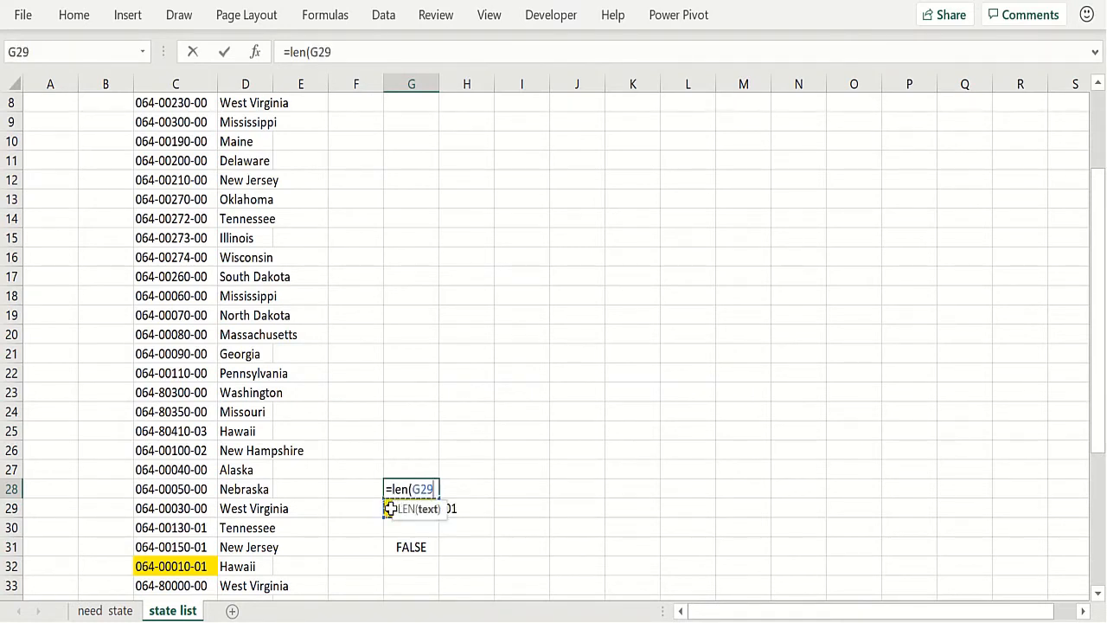
key(Return)
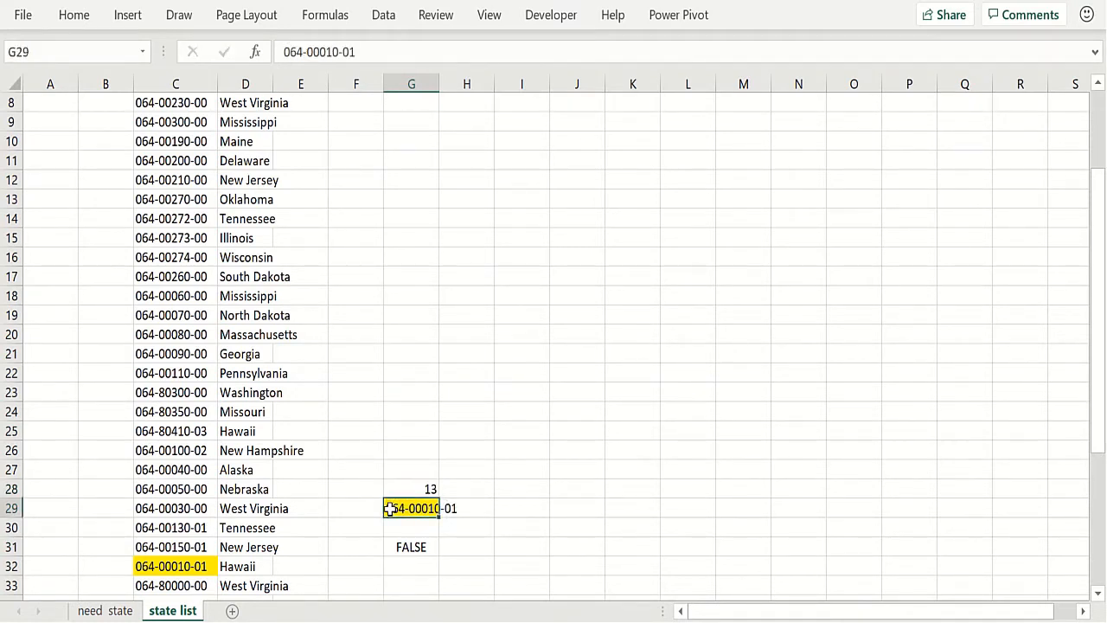
click(497, 562)
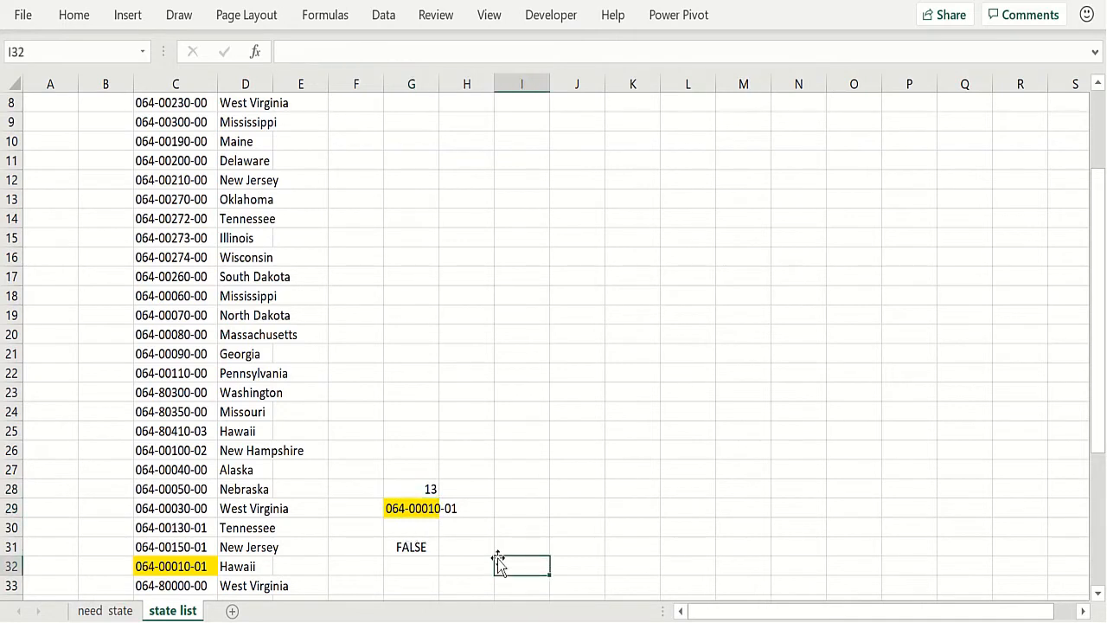
text(=len()
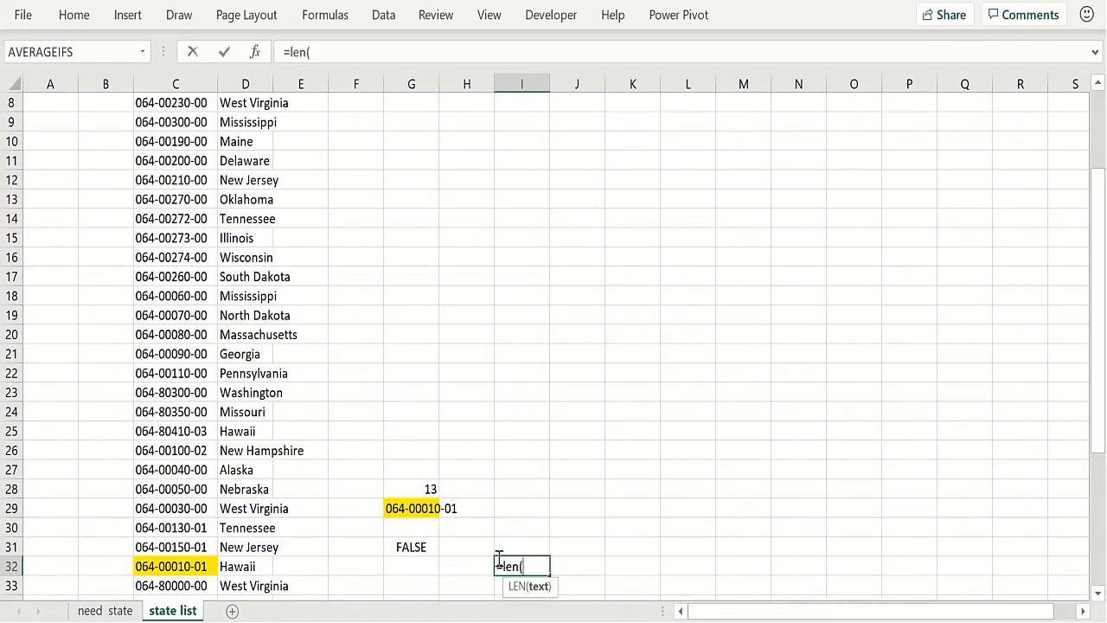
click(188, 566)
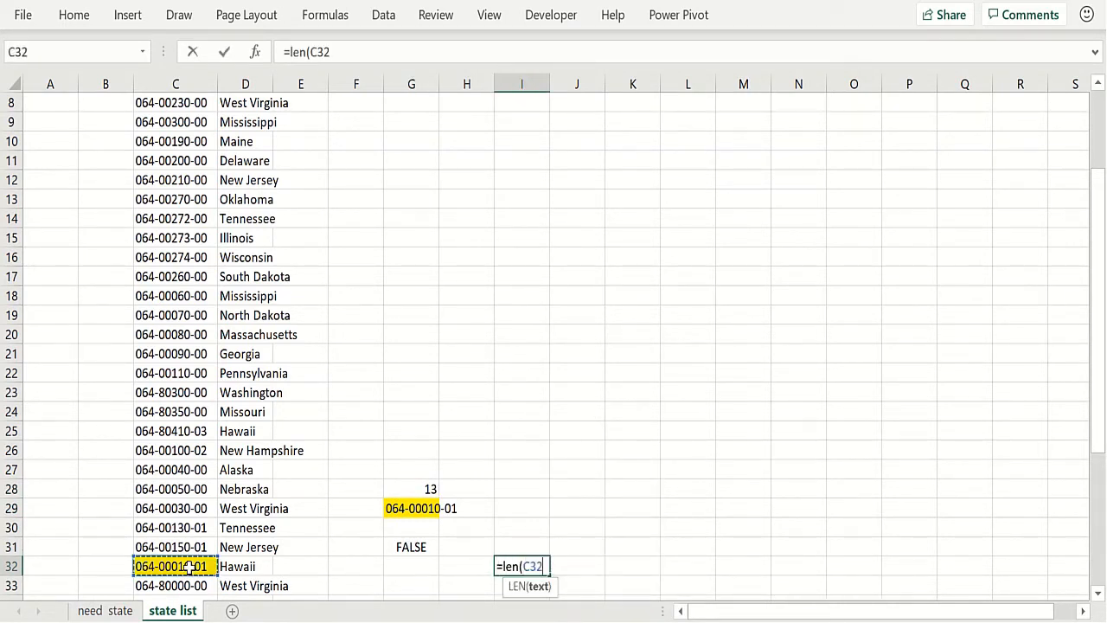
text())
key(Return)
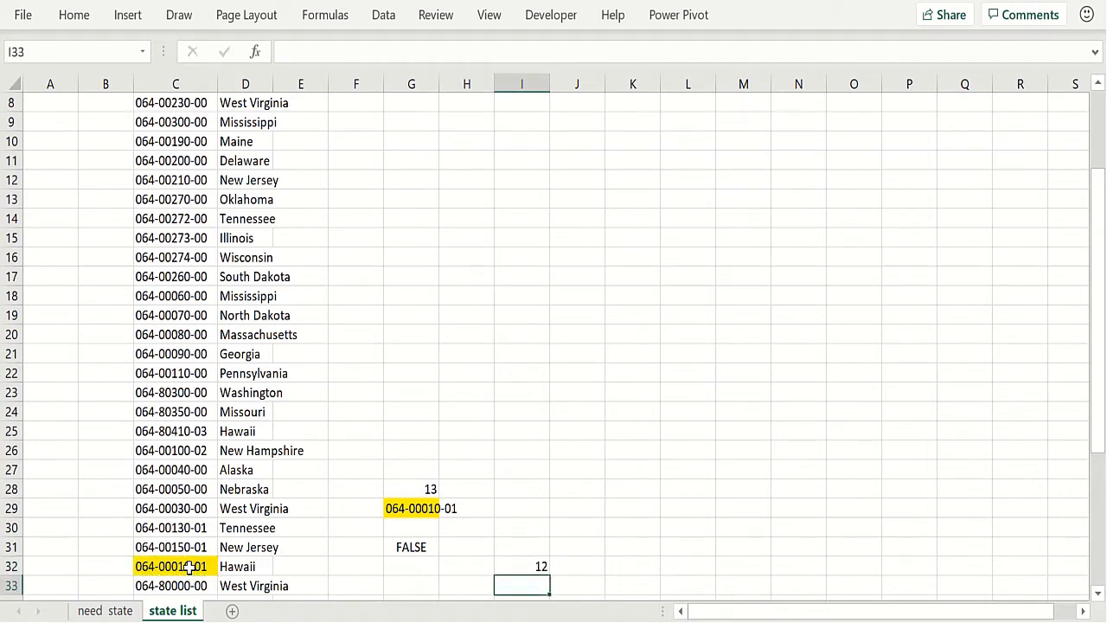
click(442, 502)
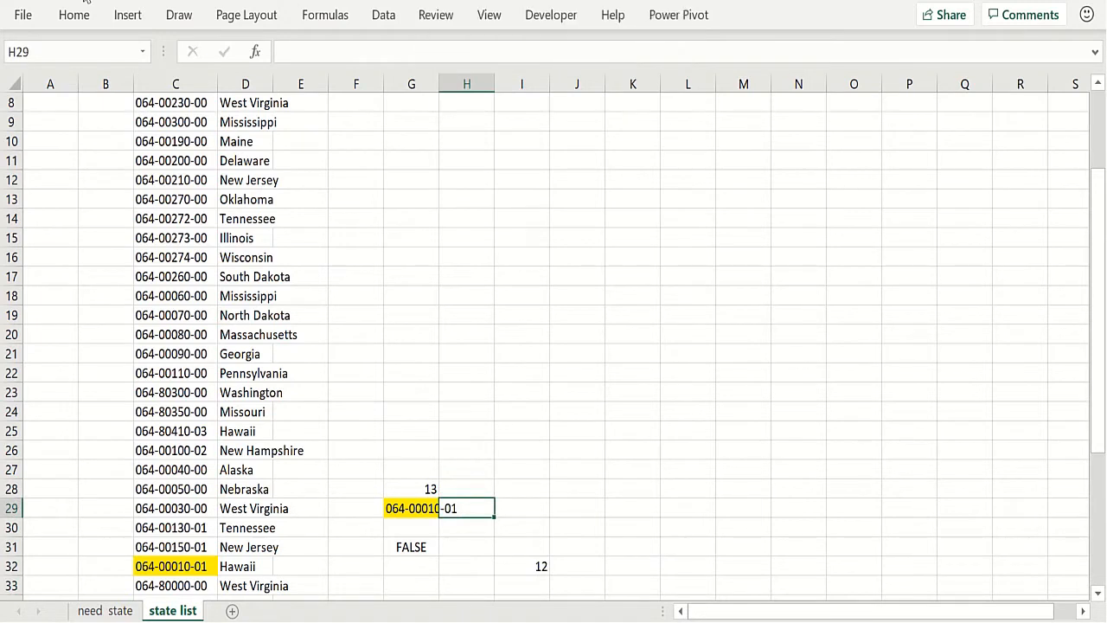
Enter =FIND(CHAR(32),G29,1) in I26, revealing a trailing space at position 13.
click(531, 453)
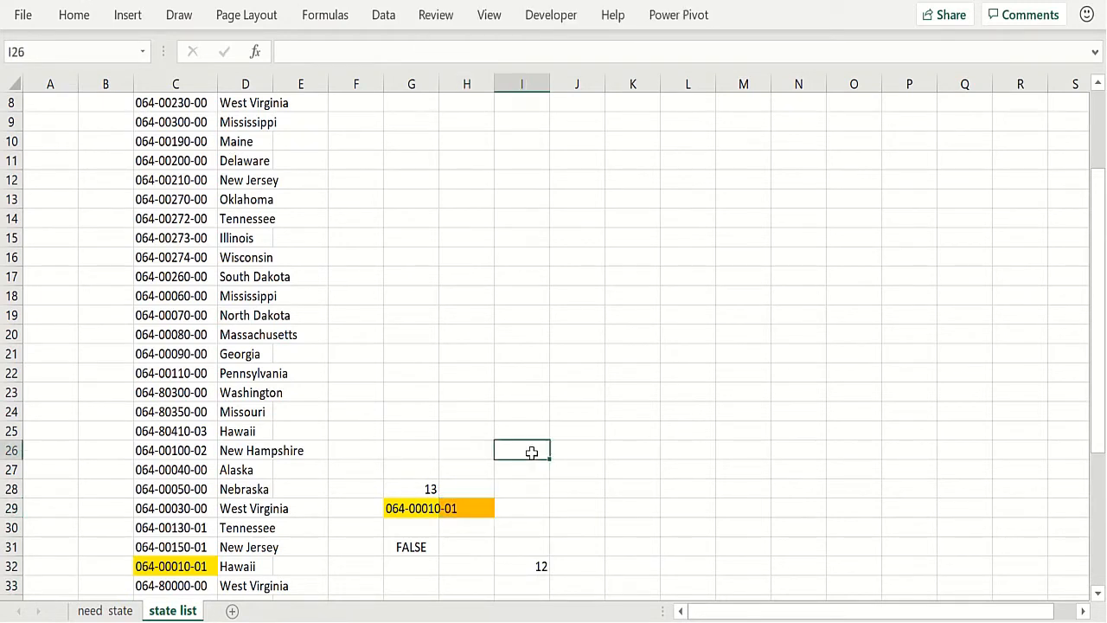
double_click(531, 453)
text(=find)
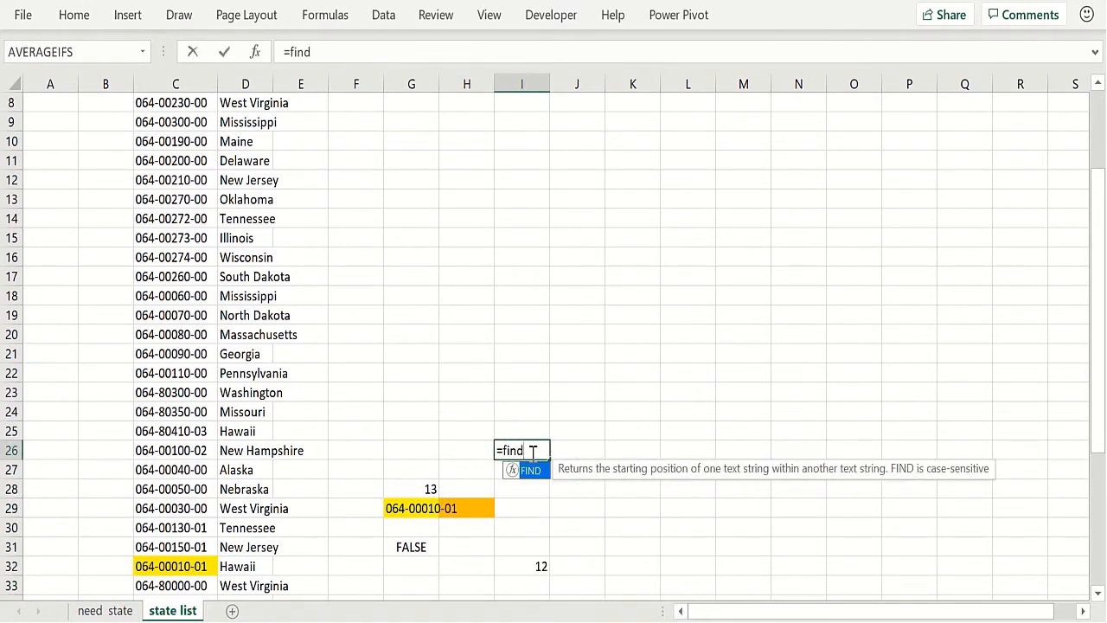
text((c)
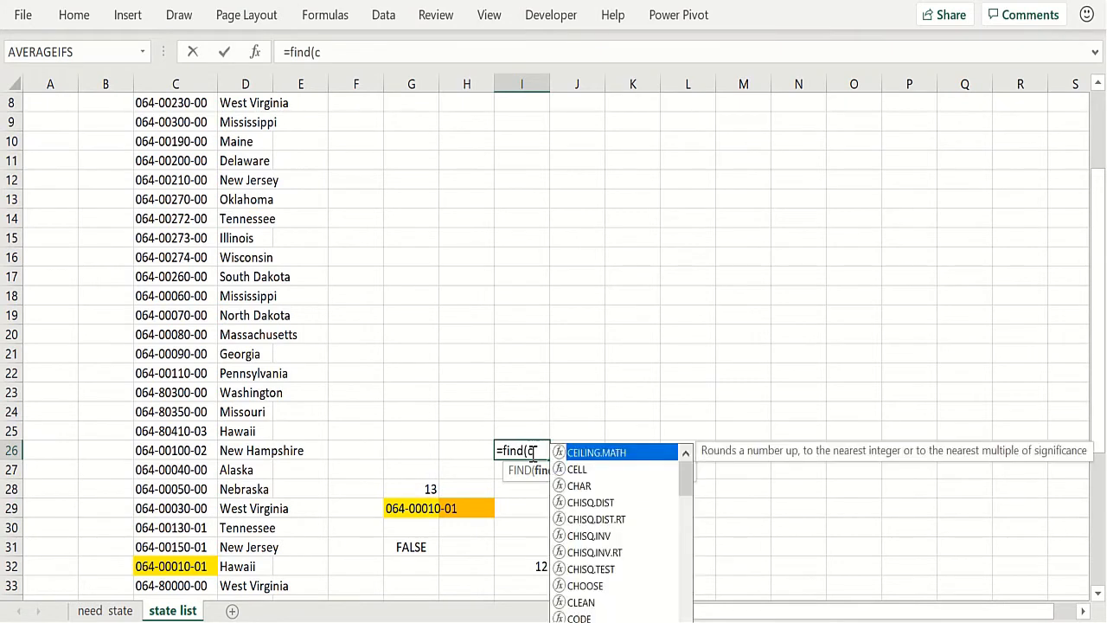
key(BackSpace)
text(char(32)
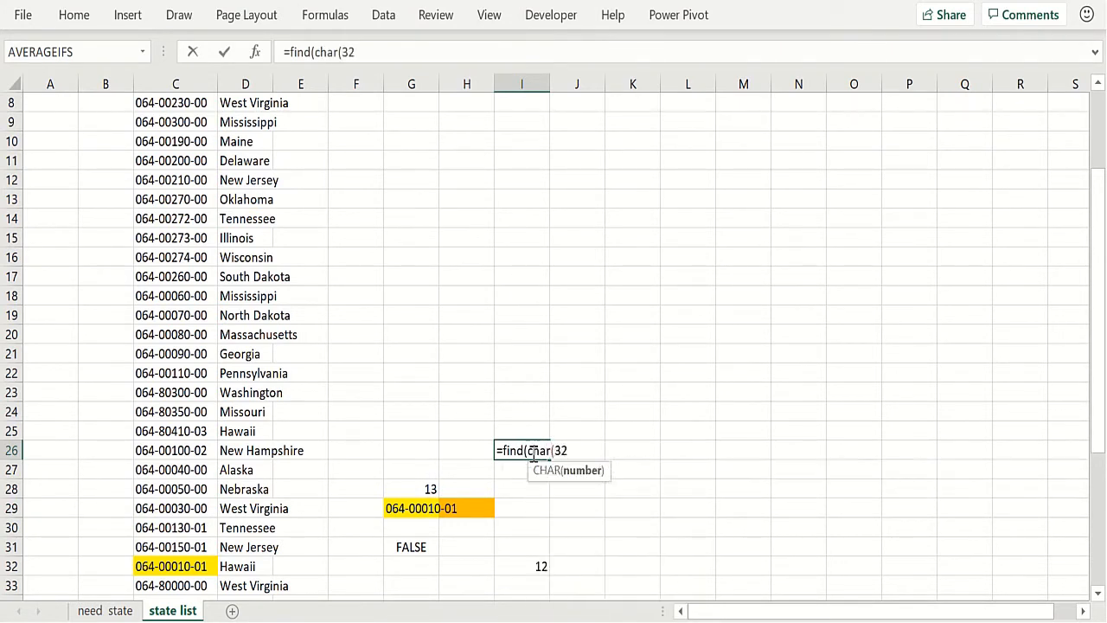
text(),)
click(417, 509)
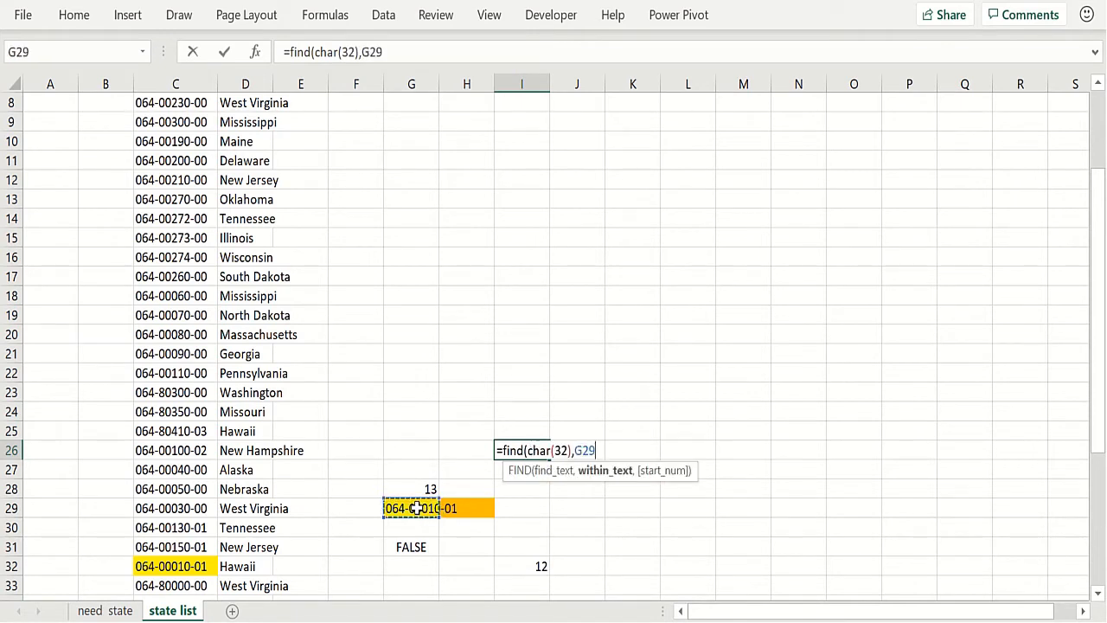
text(,1))
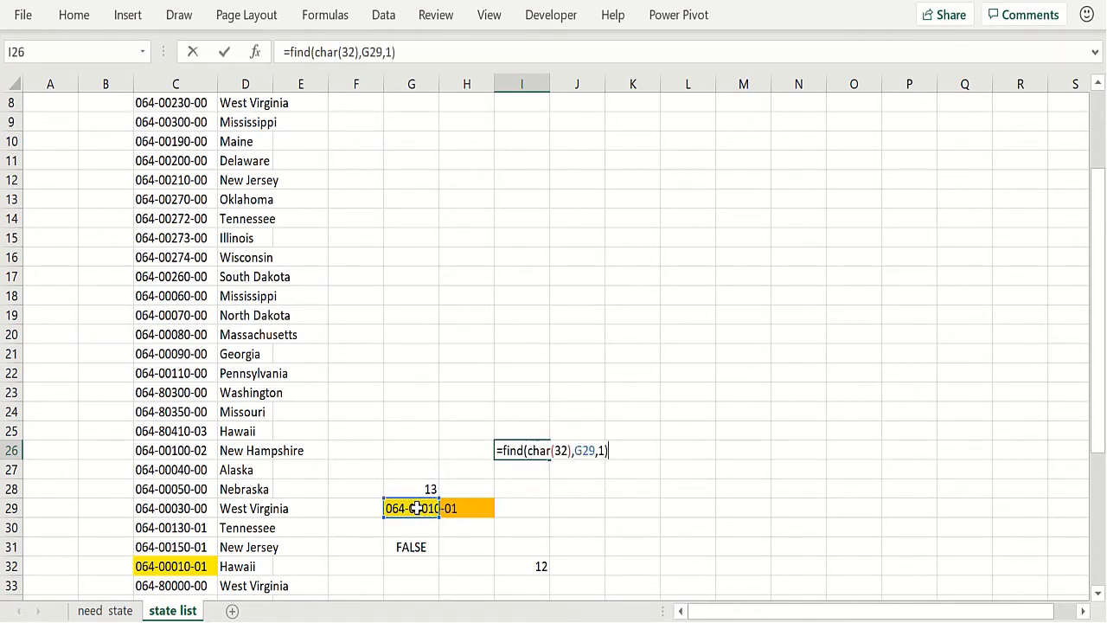
key(Return)
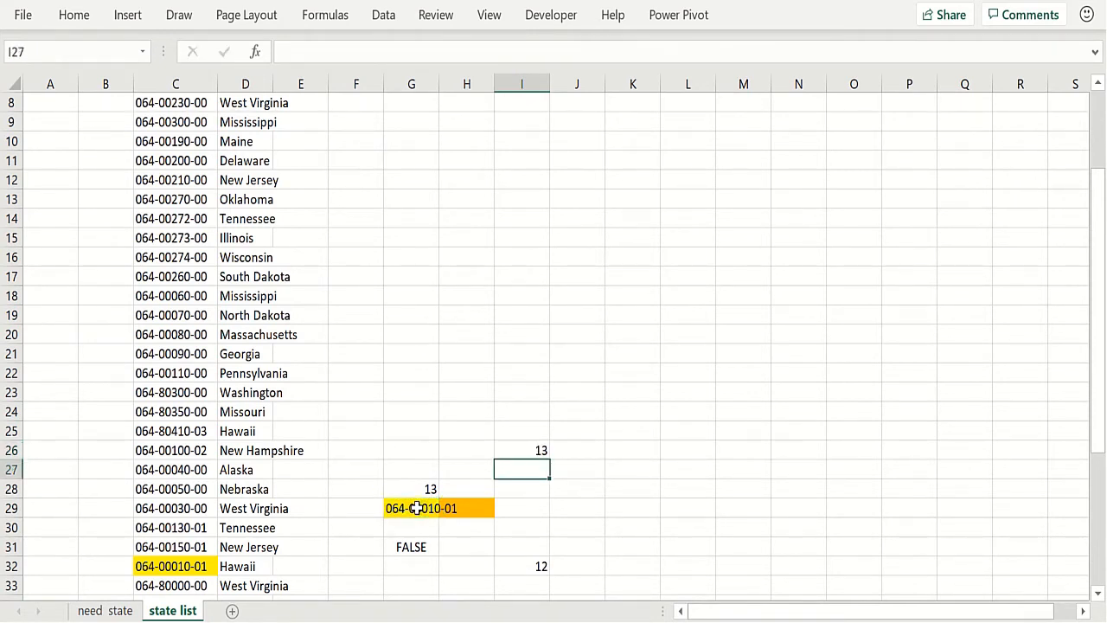
click(516, 446)
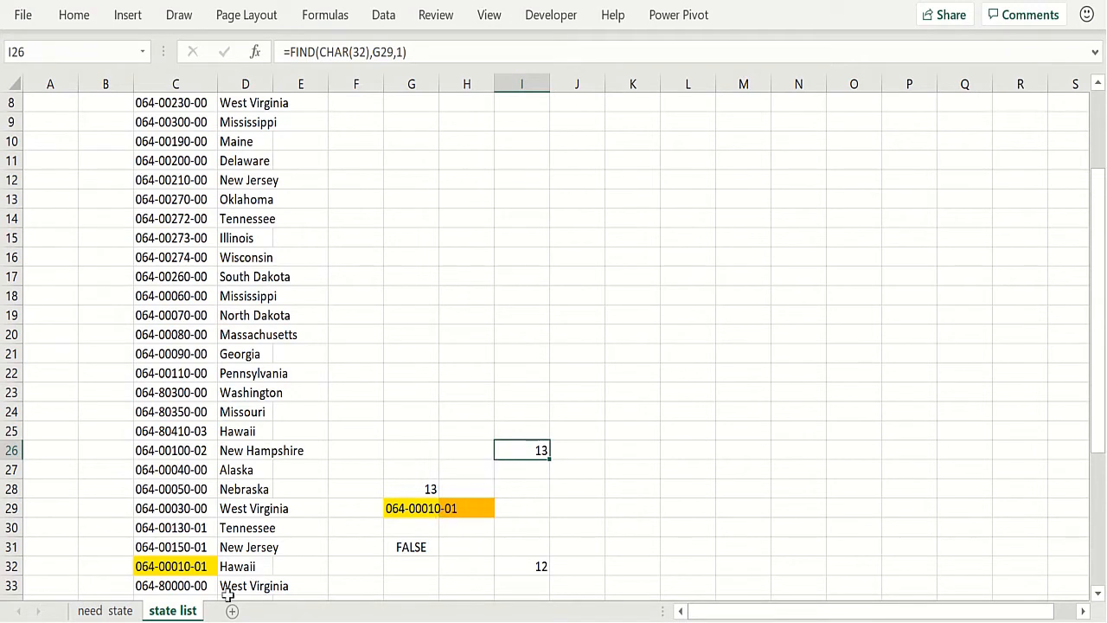
click(102, 611)
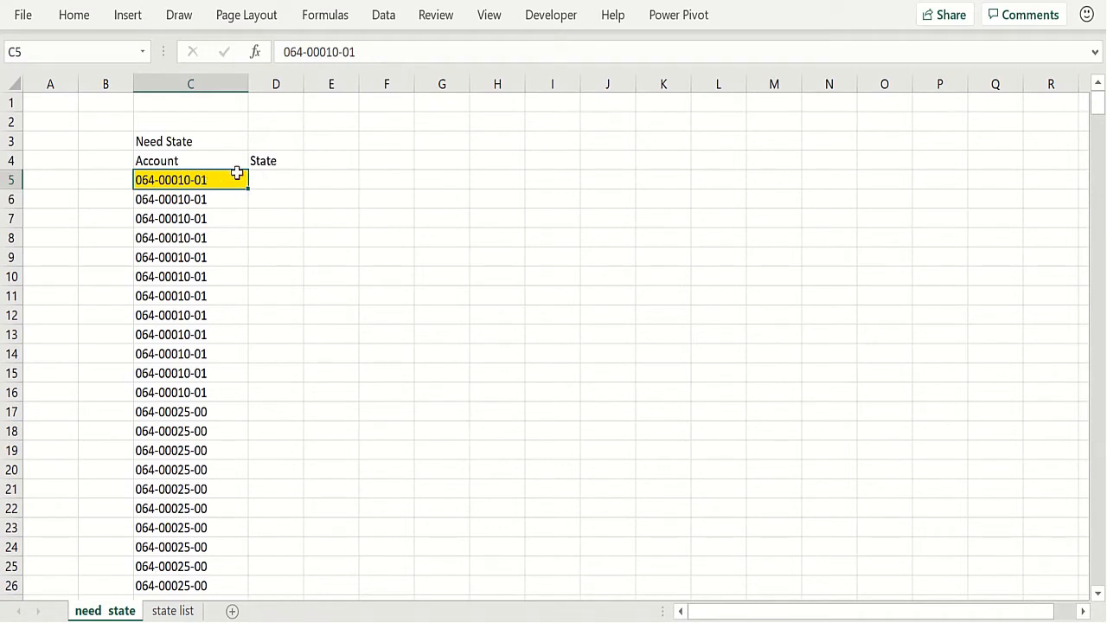
Insert an entire column before State and head it 'No Invisible Char'.
click(267, 161)
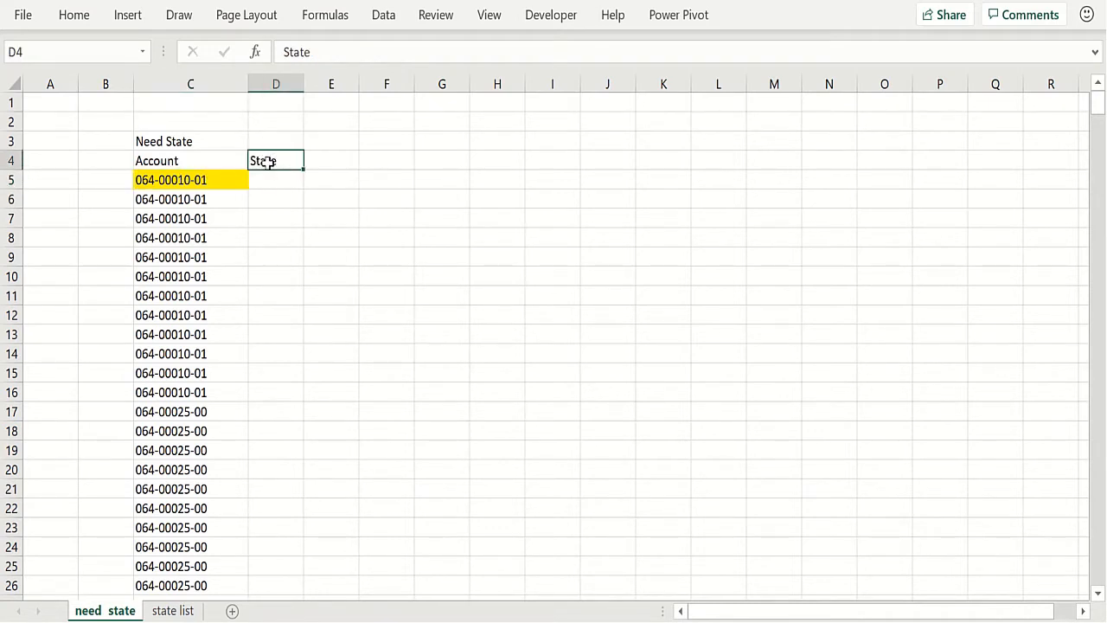
right_click(270, 162)
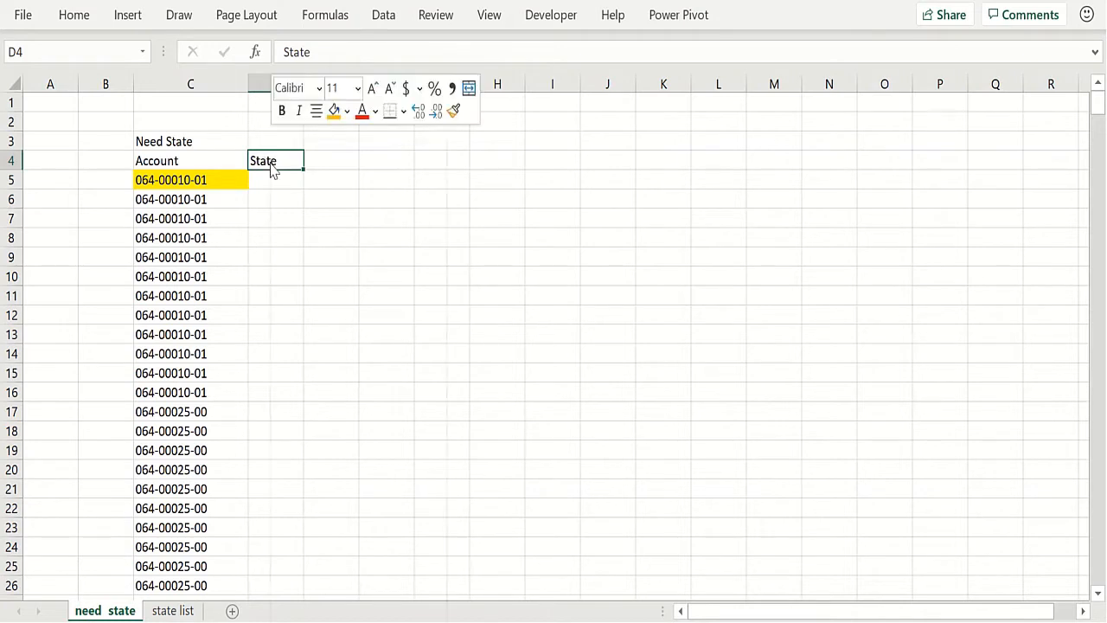
click(300, 351)
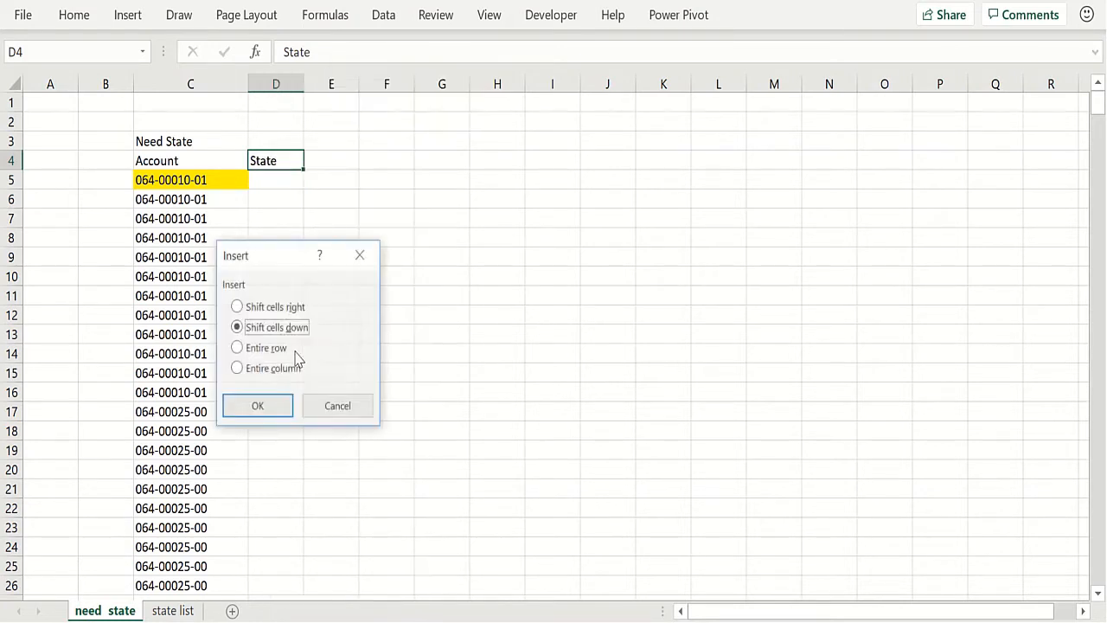
click(270, 372)
click(268, 407)
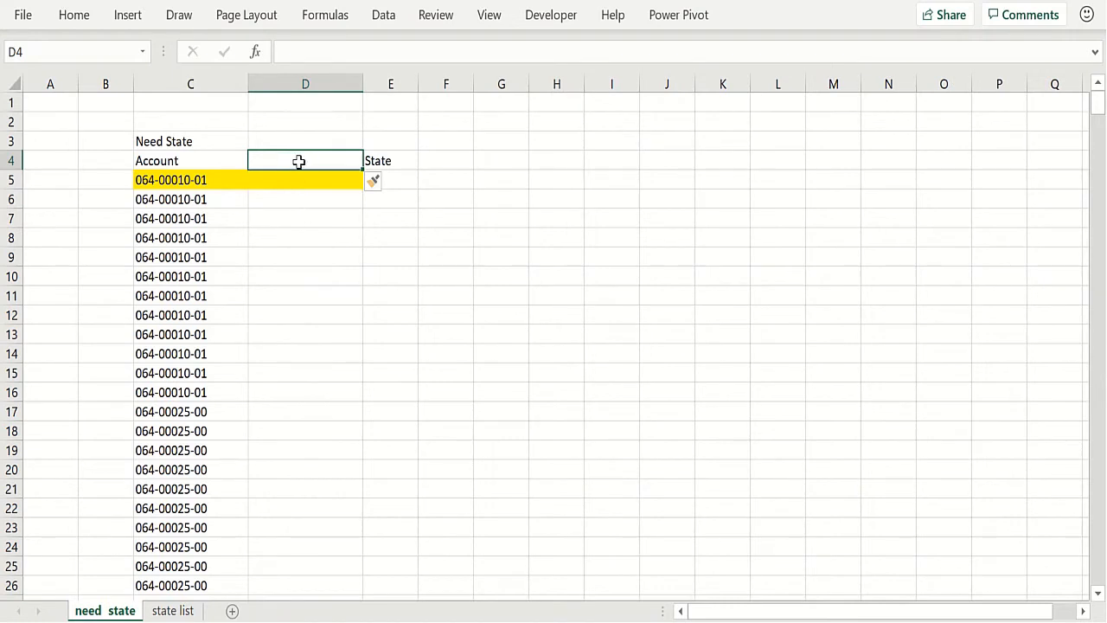
text(N)
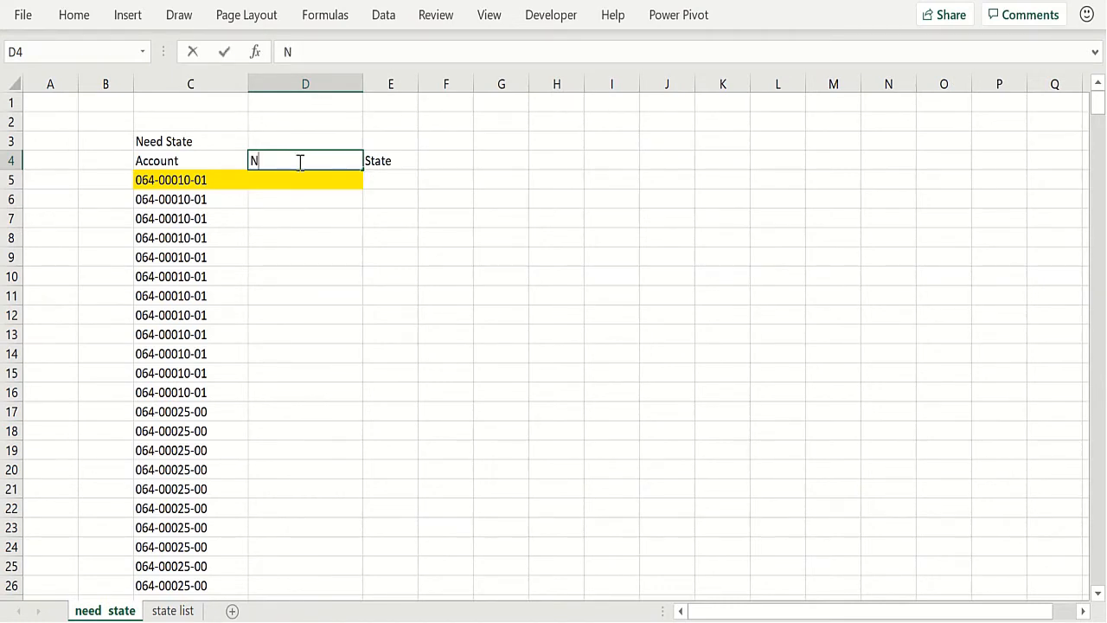
text(oi)
text(nvisible Char)
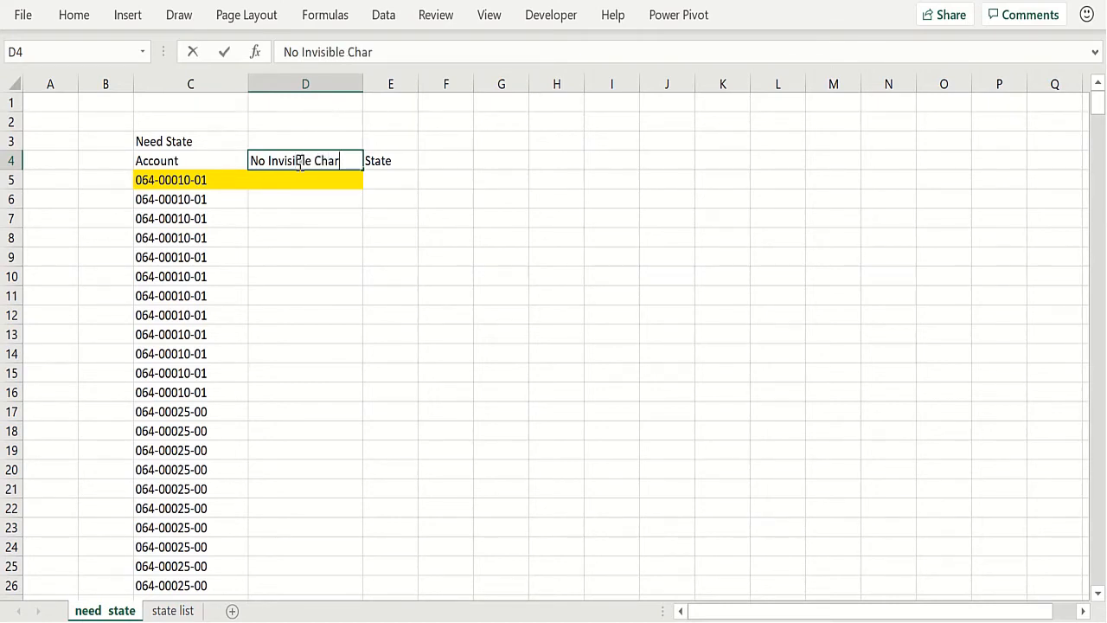
key(Return)
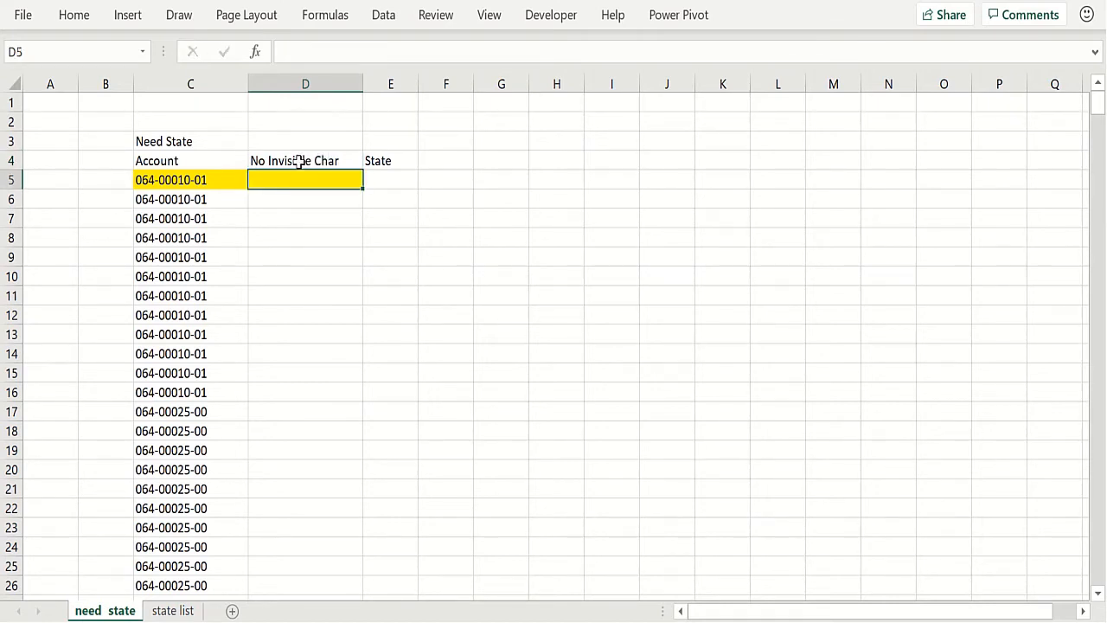
text(064-00010-01)
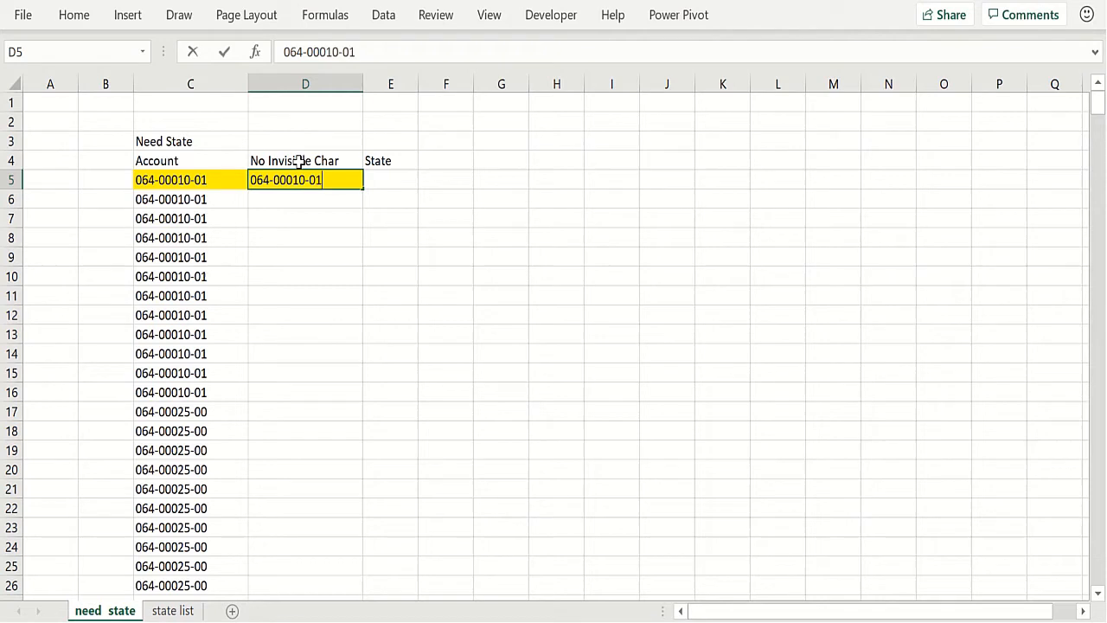
key(Return)
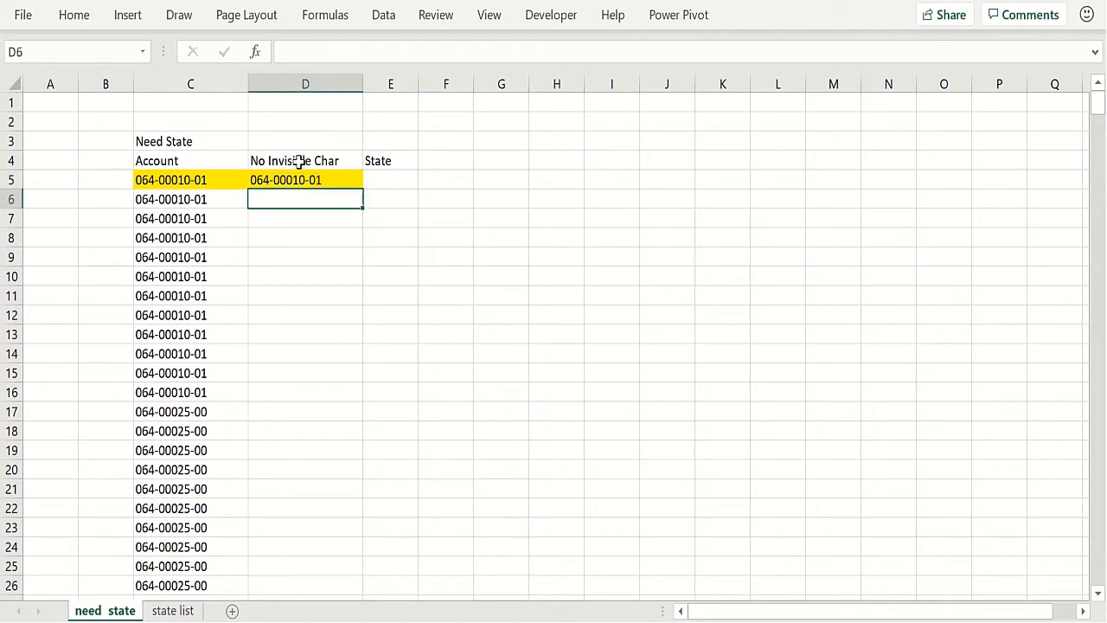
text(064-00010-01)
key(Return)
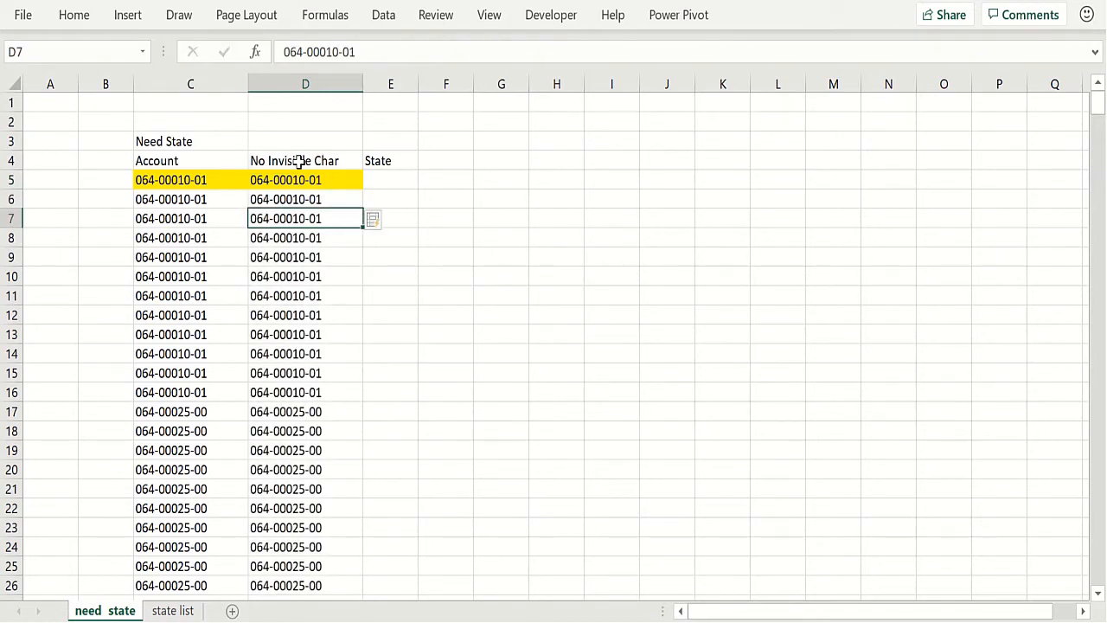
Enter =LEN(D5) in D2 to confirm the cleaned account has 12 characters.
click(298, 121)
text(=len()
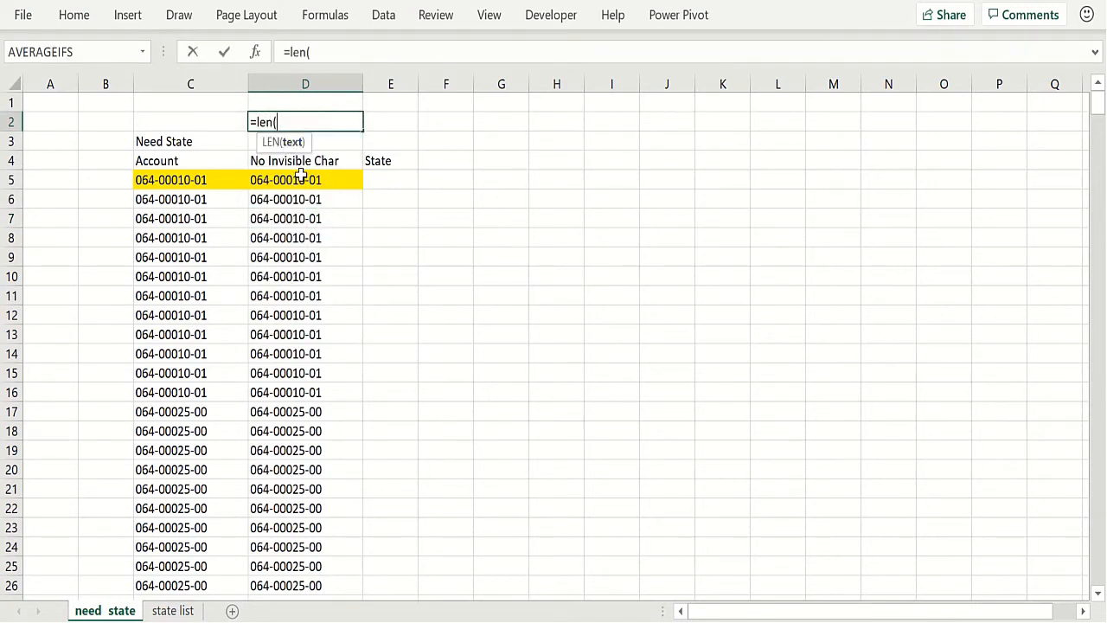
click(301, 179)
text())
key(Return)
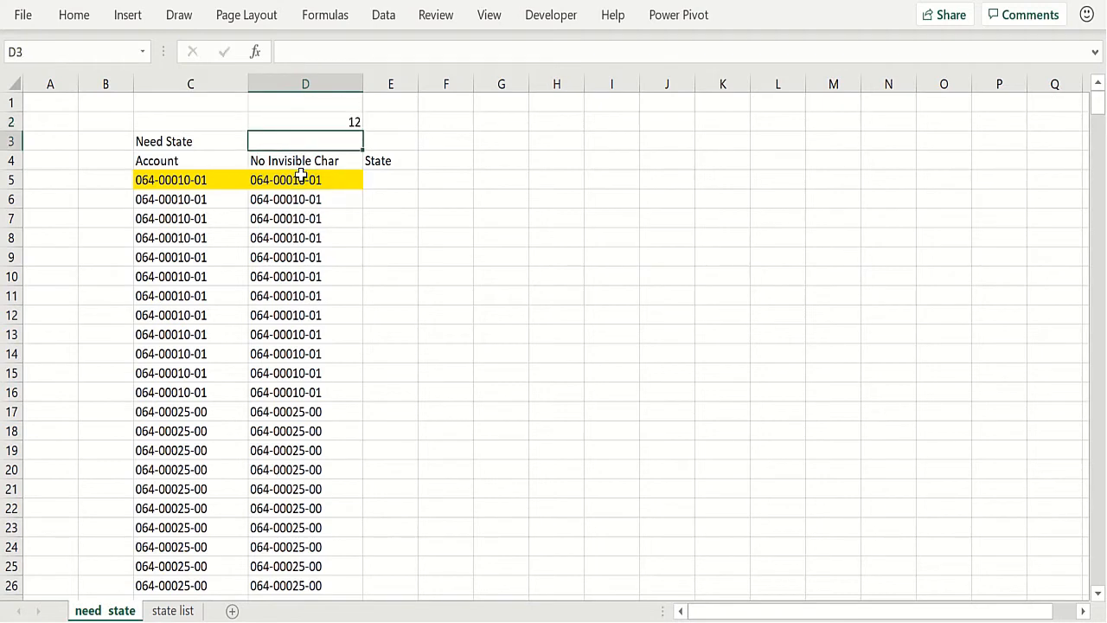
Enter =FIND(CHAR(32),D5,1) in D1, which returns #VALUE! since D5 has no space.
click(314, 106)
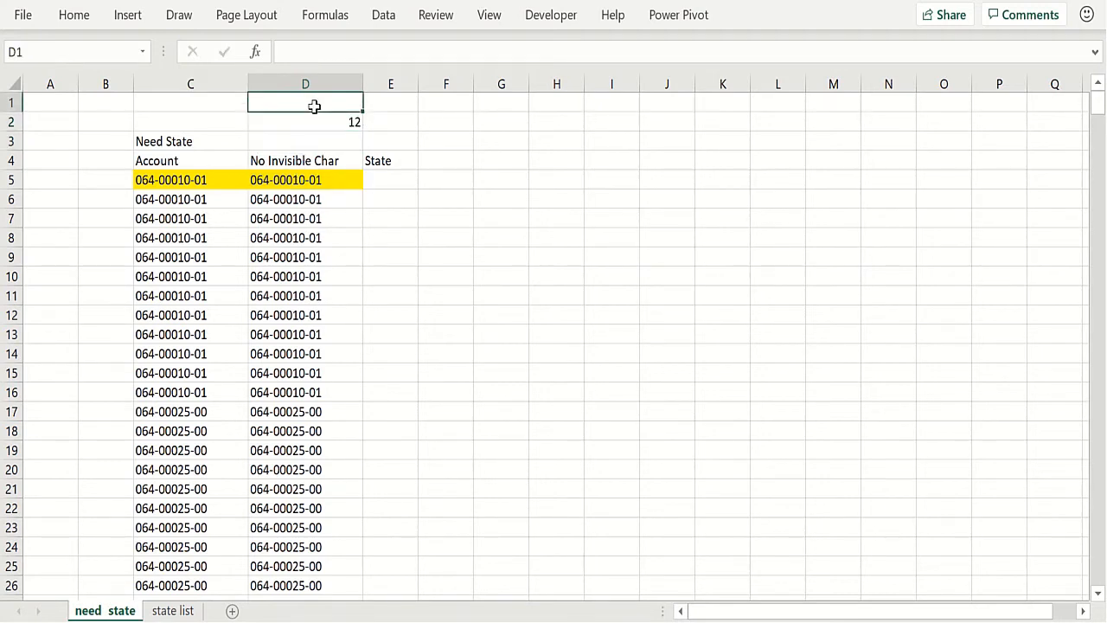
text(=find)
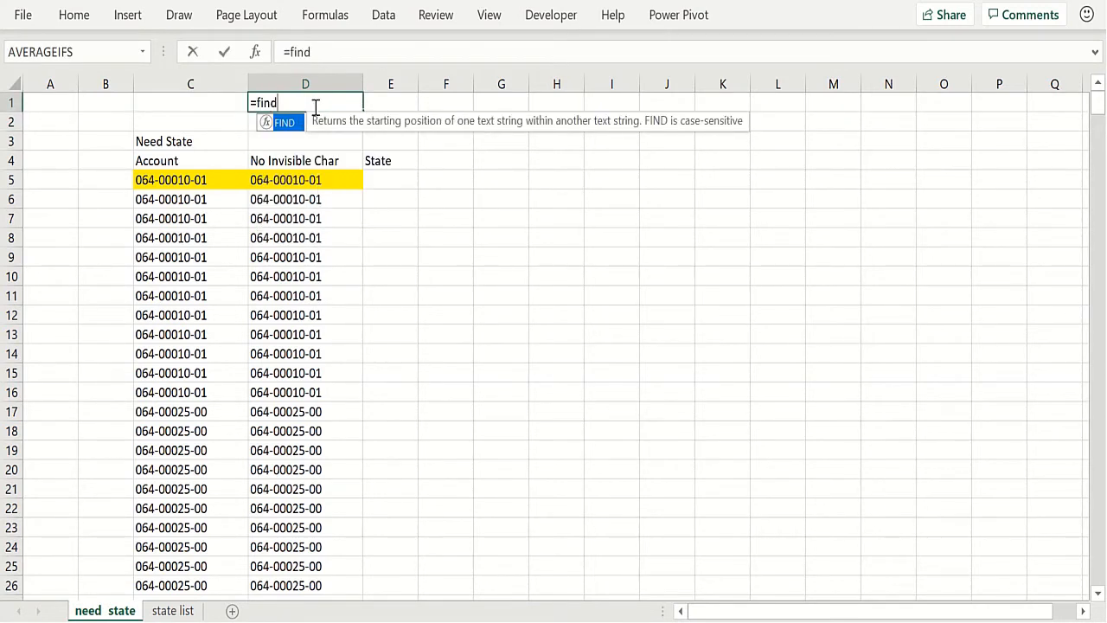
text((char)
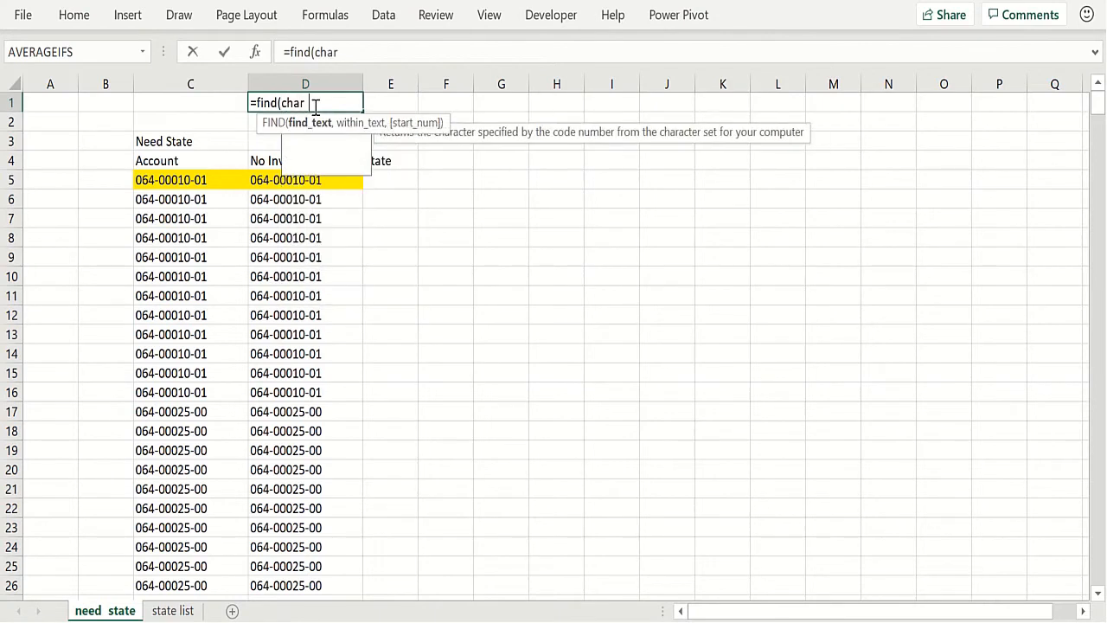
text(r()
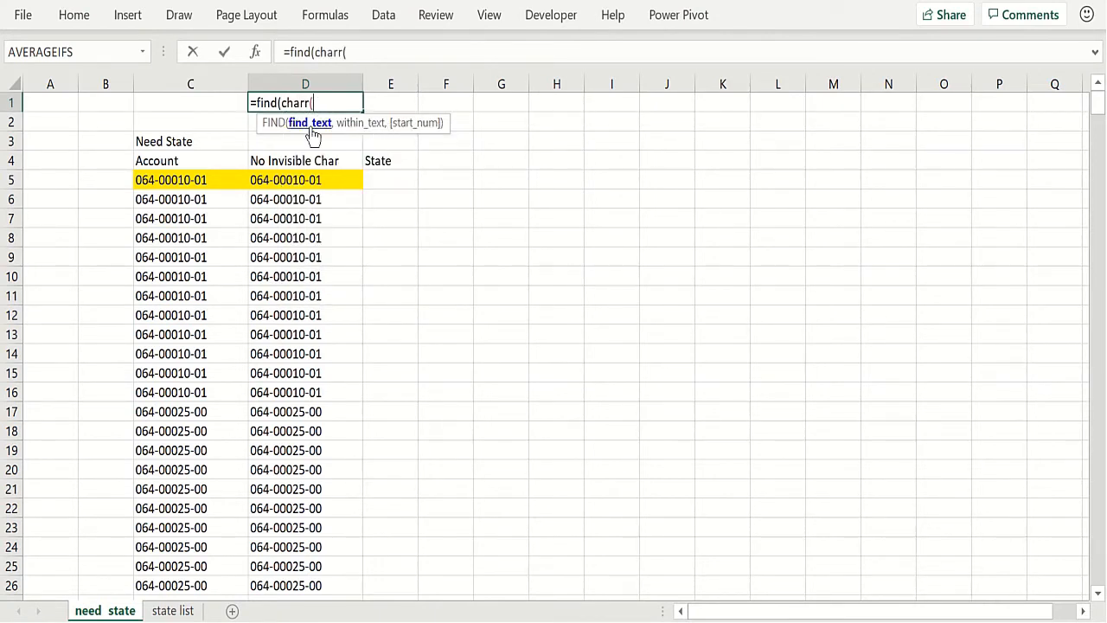
key(BackSpace)
key(BackSpace)
text((32))
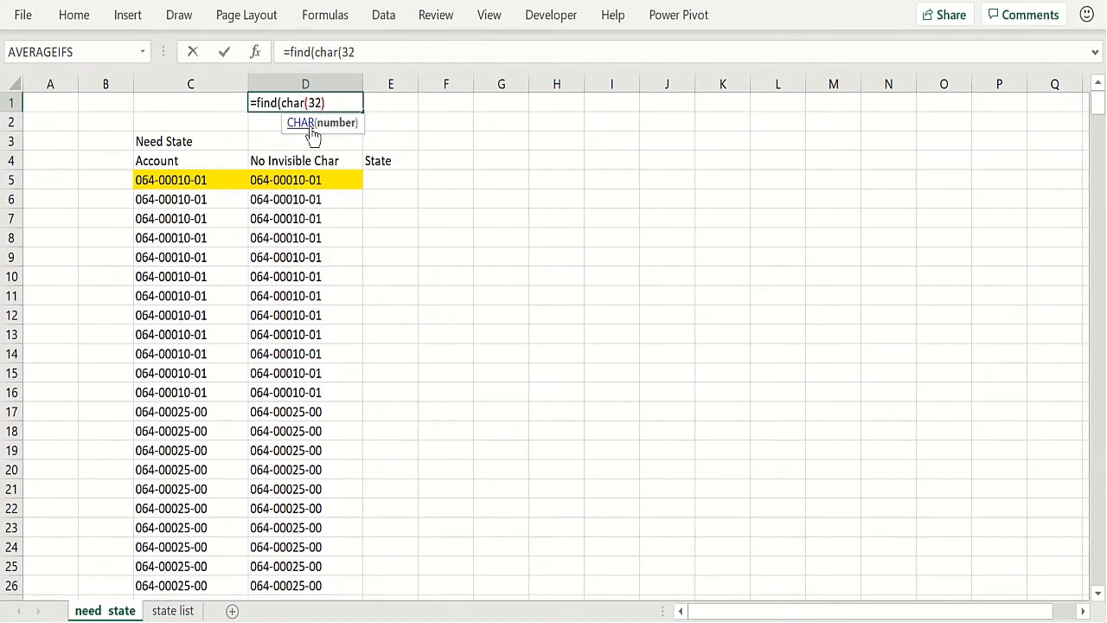
text(,)
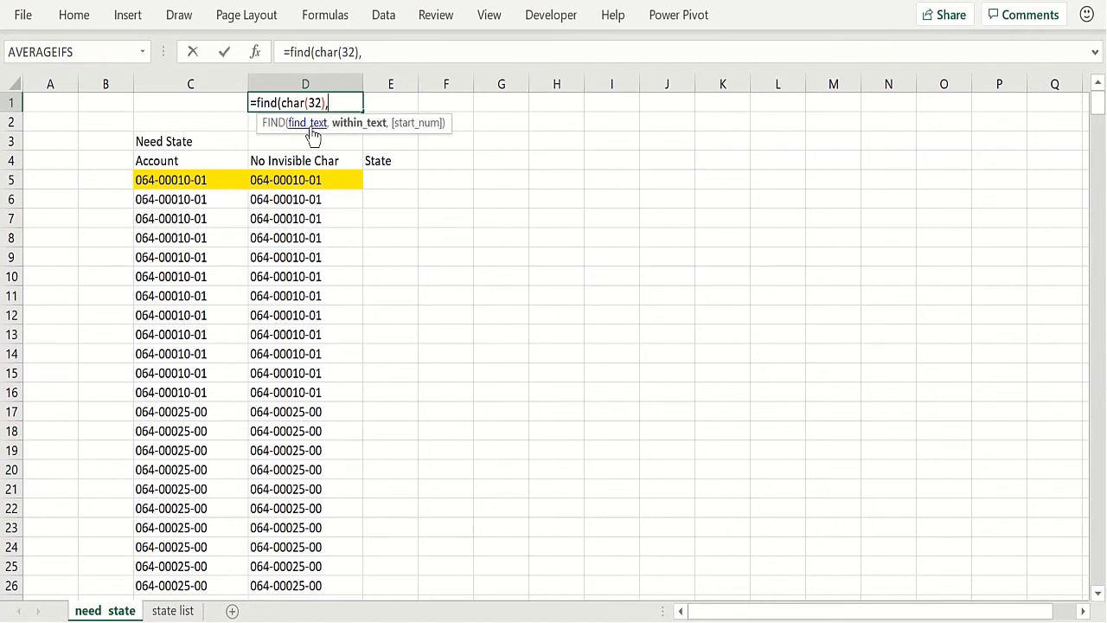
click(311, 180)
text(,1))
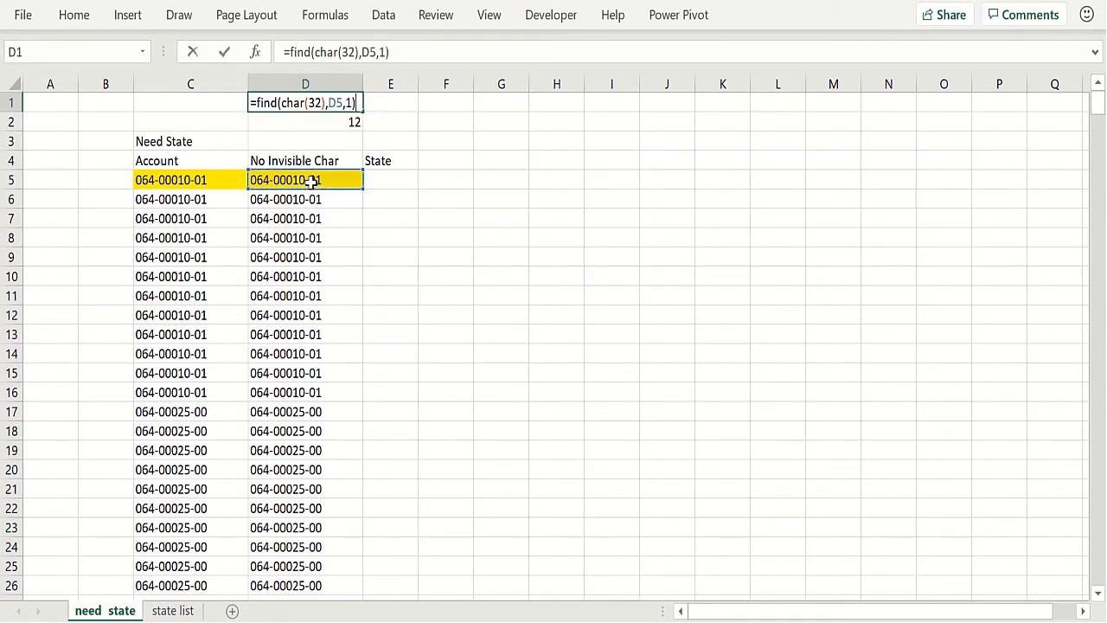
key(Return)
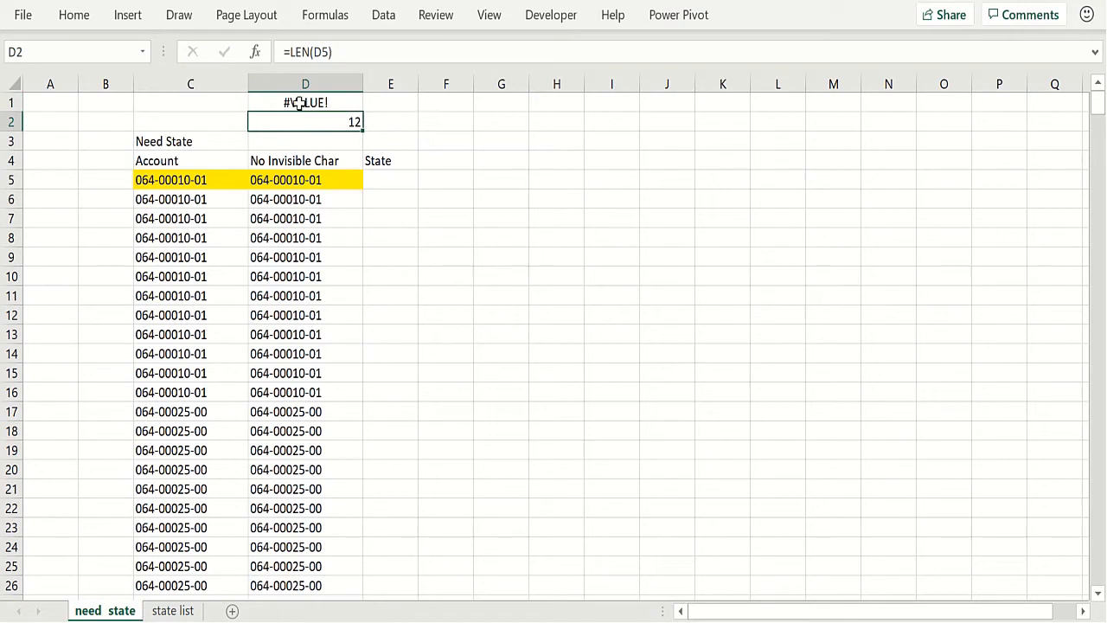
Clear the test formulas from D1:D2.
drag(299, 103, 312, 118)
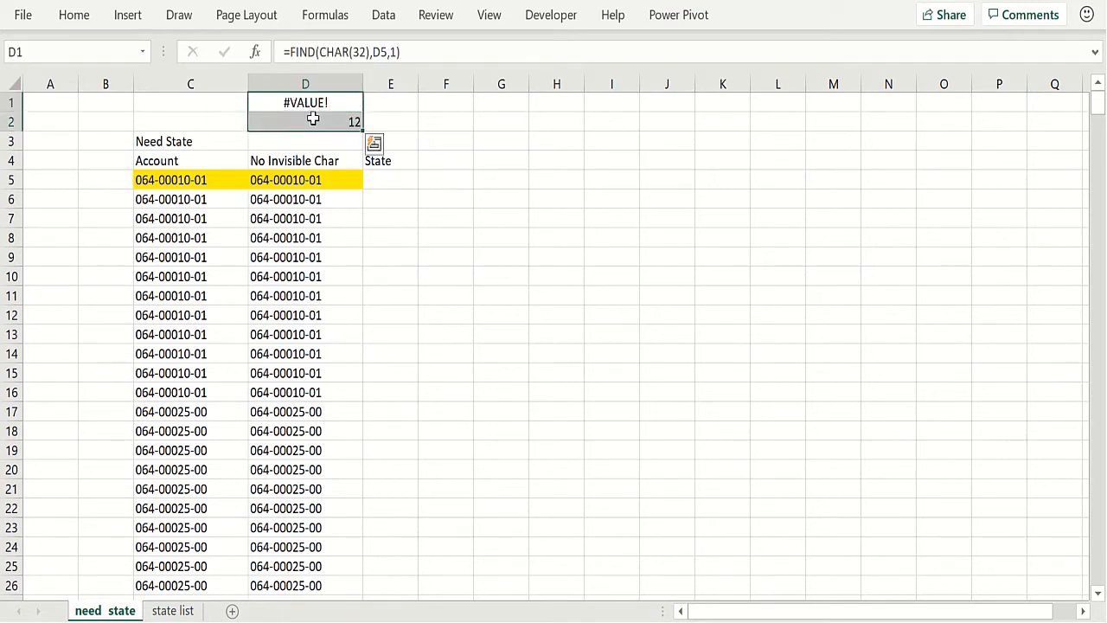
key(Delete)
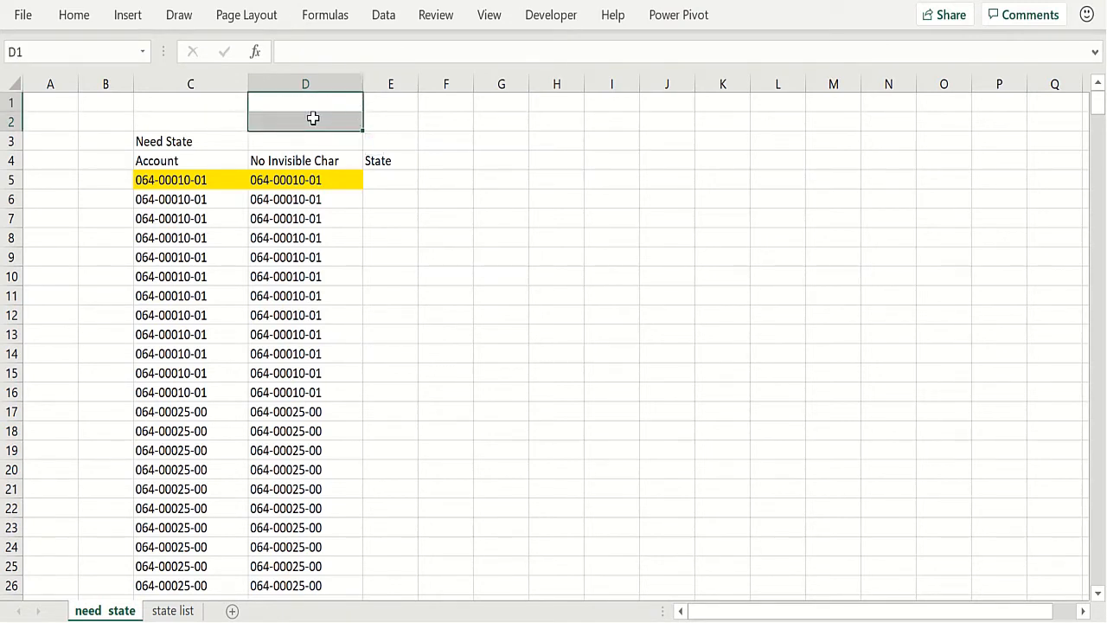
click(213, 315)
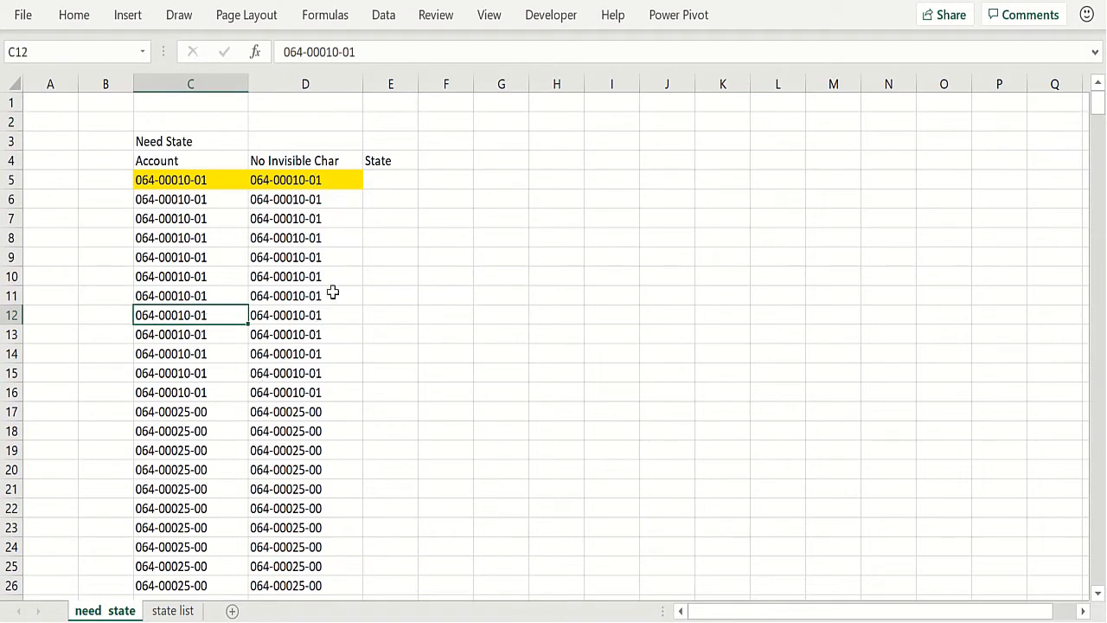
Start an IFERROR(VLOOKUP formula in E5 using cleaned account D5 as the lookup value.
click(394, 188)
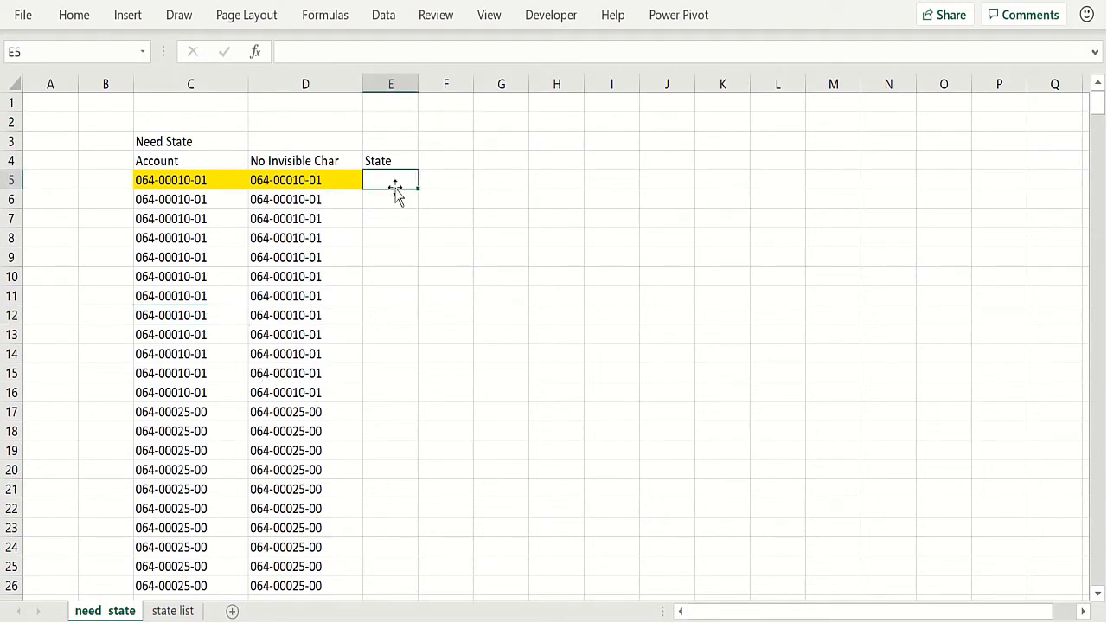
text(=iferror)
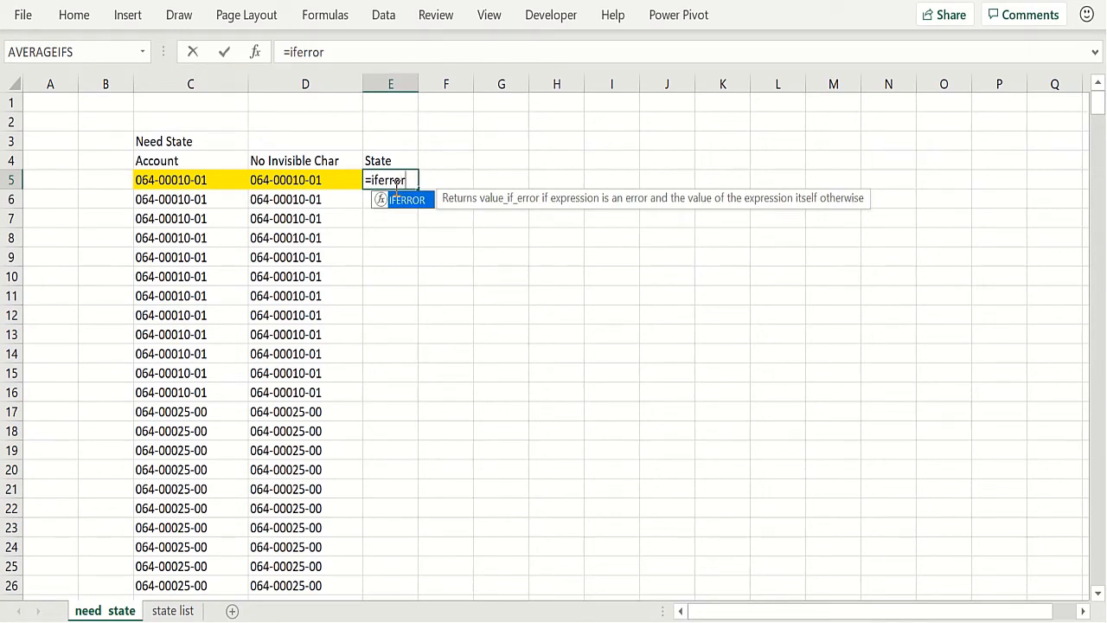
text((vlo)
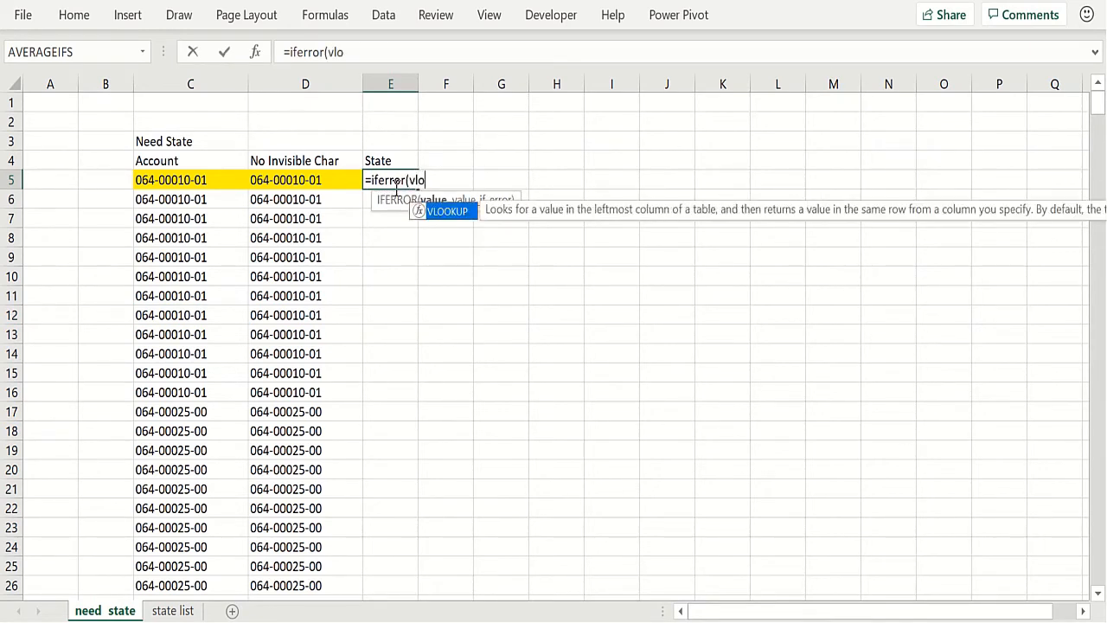
text(okup()
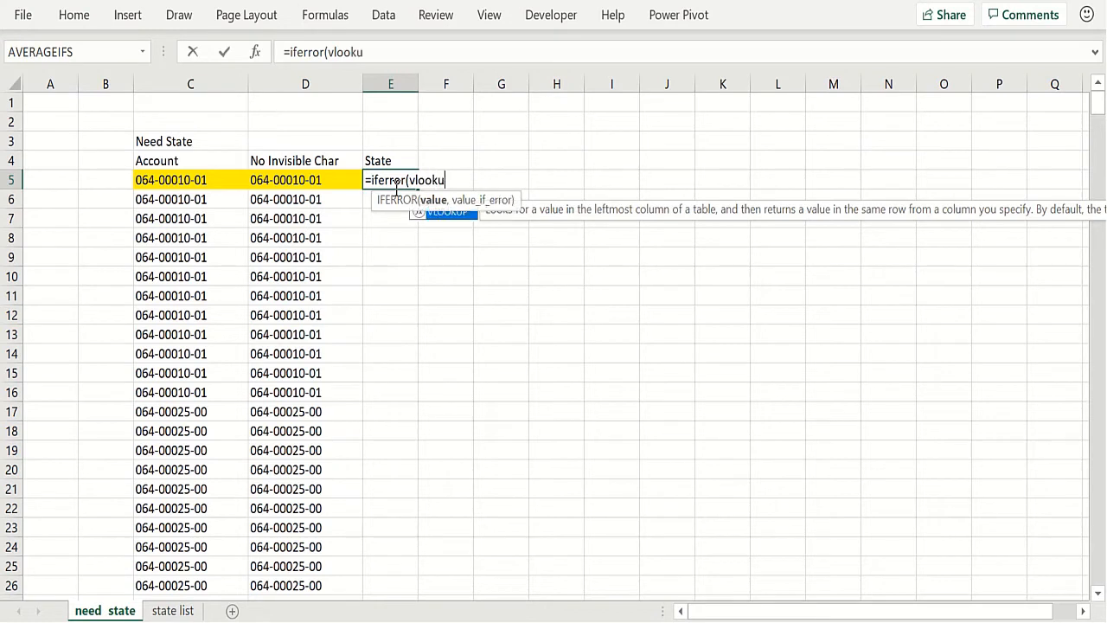
click(297, 180)
text(,)
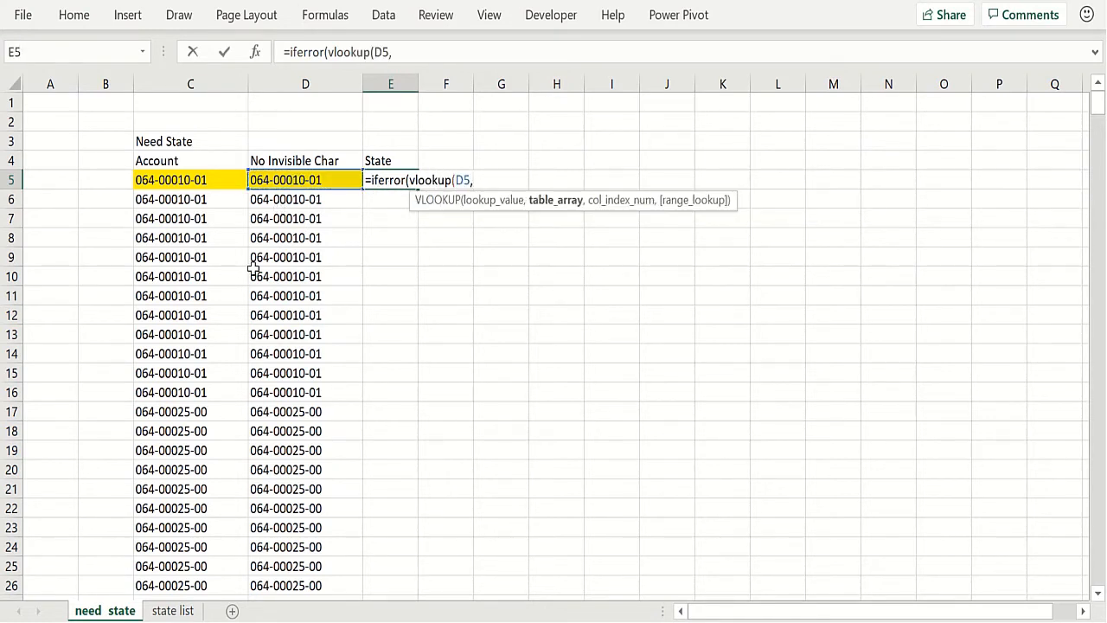
Point the lookup at 'state list'!$C$3:$D$45, column 2, exact match, and commit it.
click(176, 610)
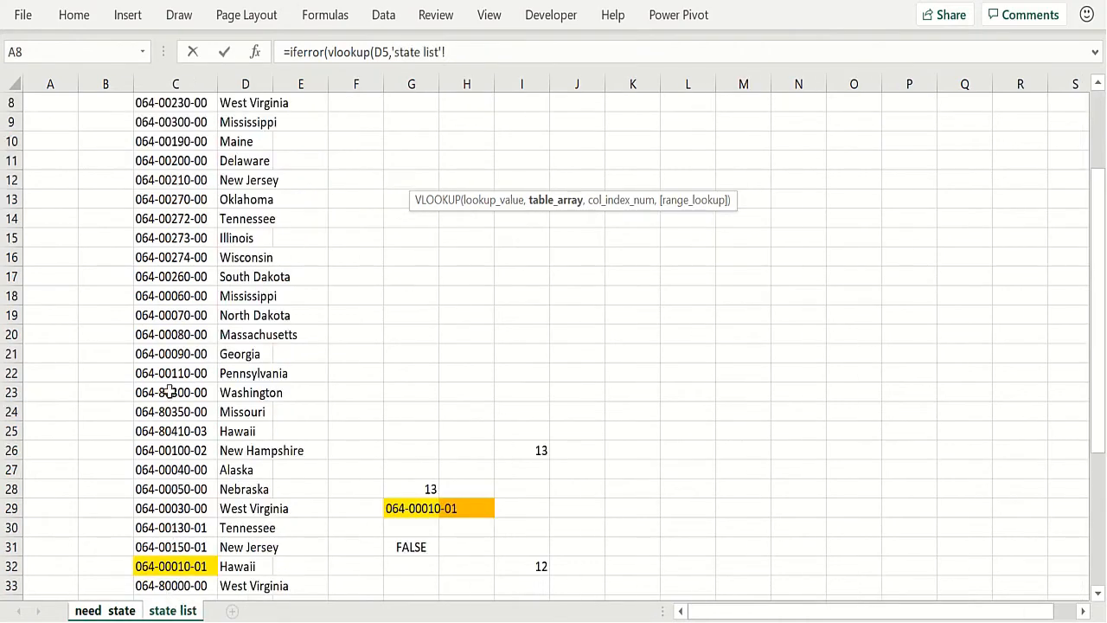
scroll(171, 387, up, 3)
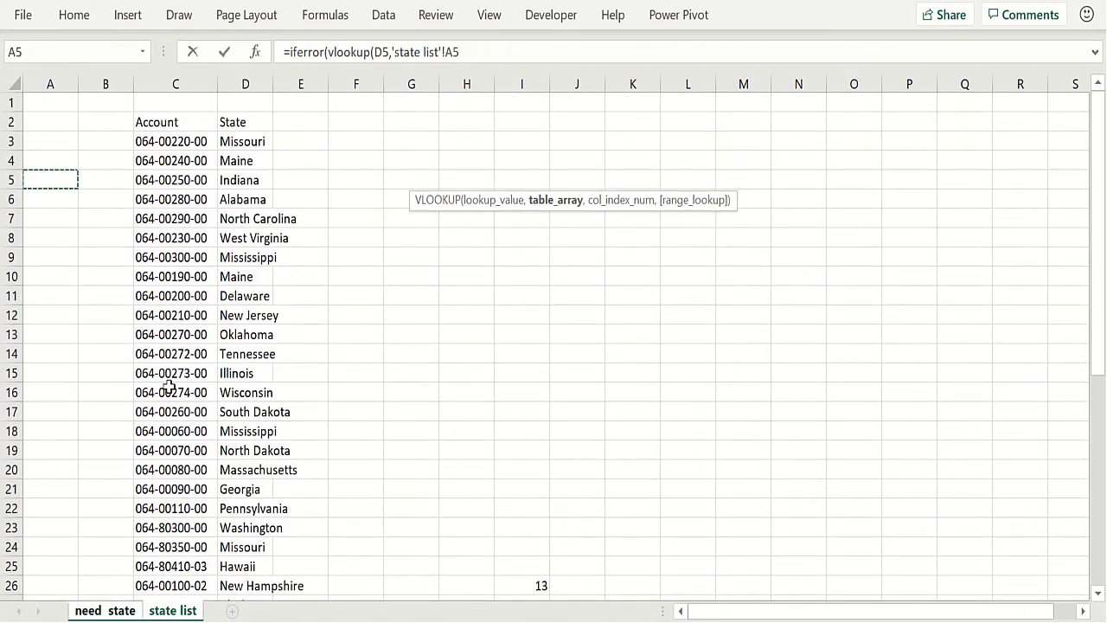
click(185, 146)
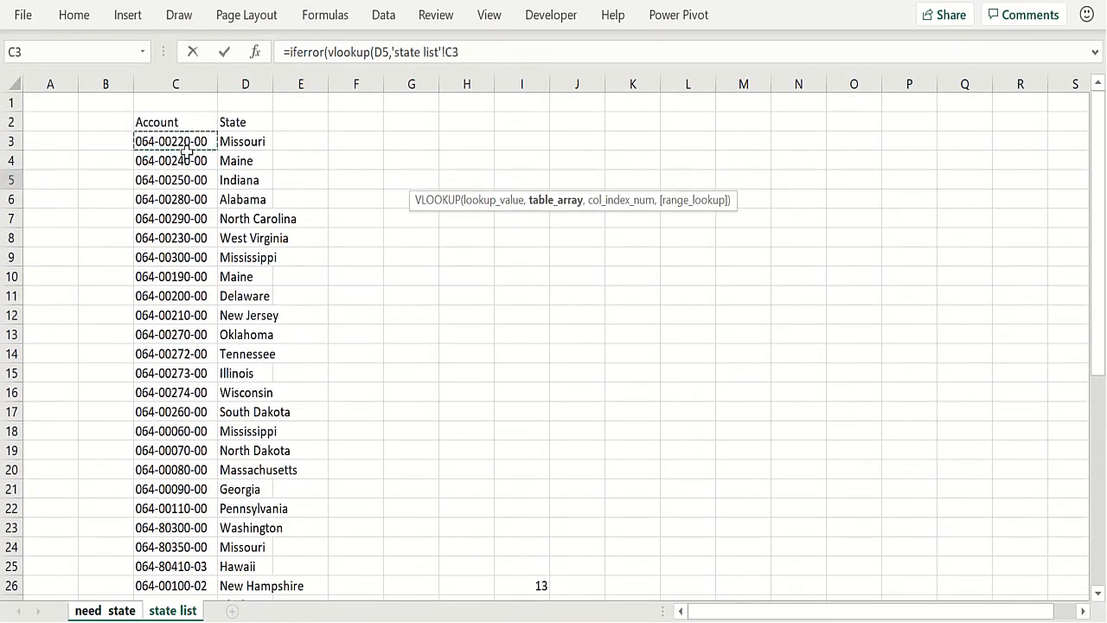
drag(185, 148, 235, 154)
key(ctrl+shift+Down)
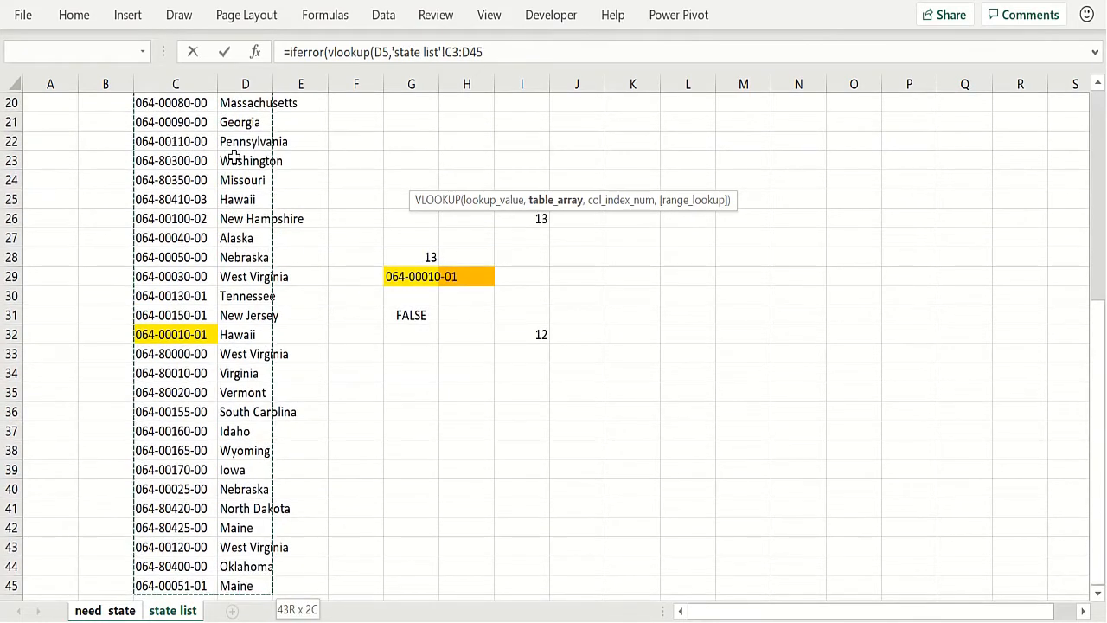
key(F4)
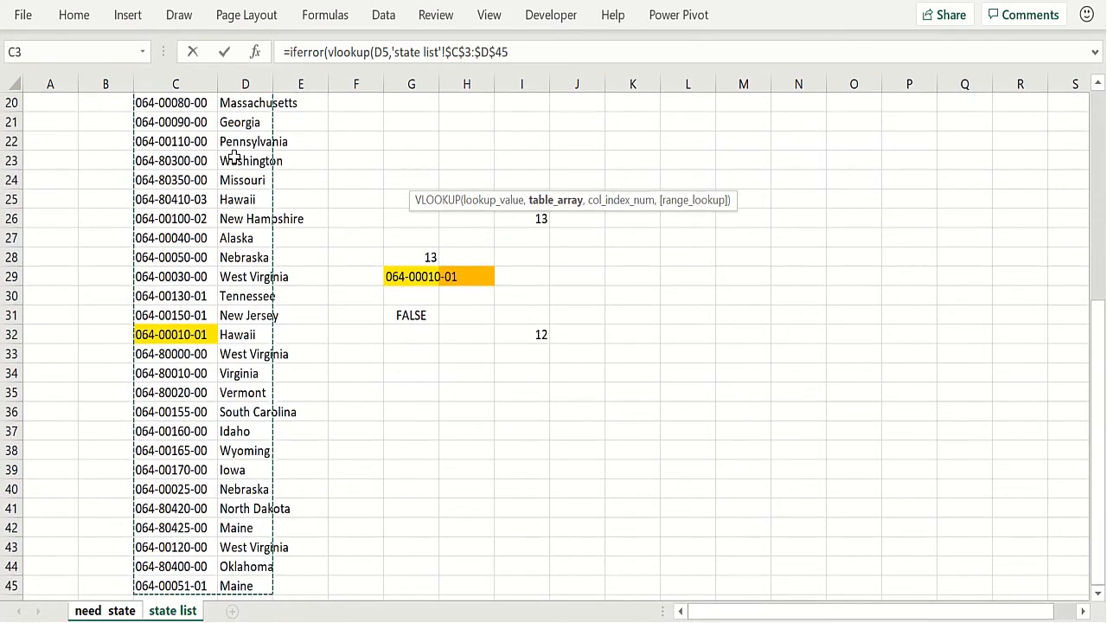
text(,2,fa)
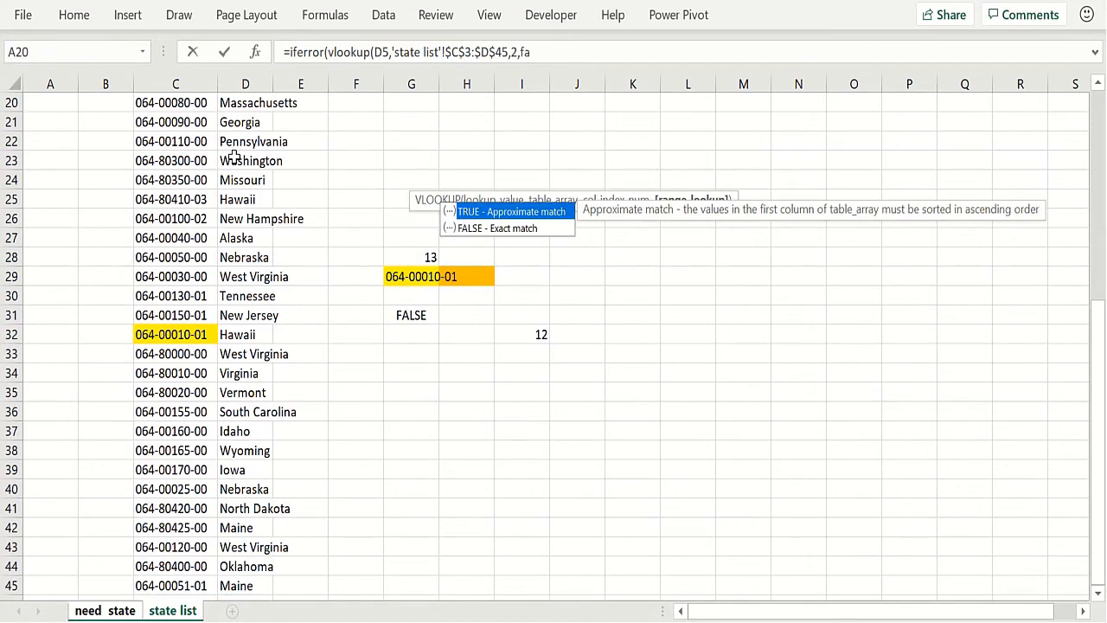
text(se),)
text())
key(Return)
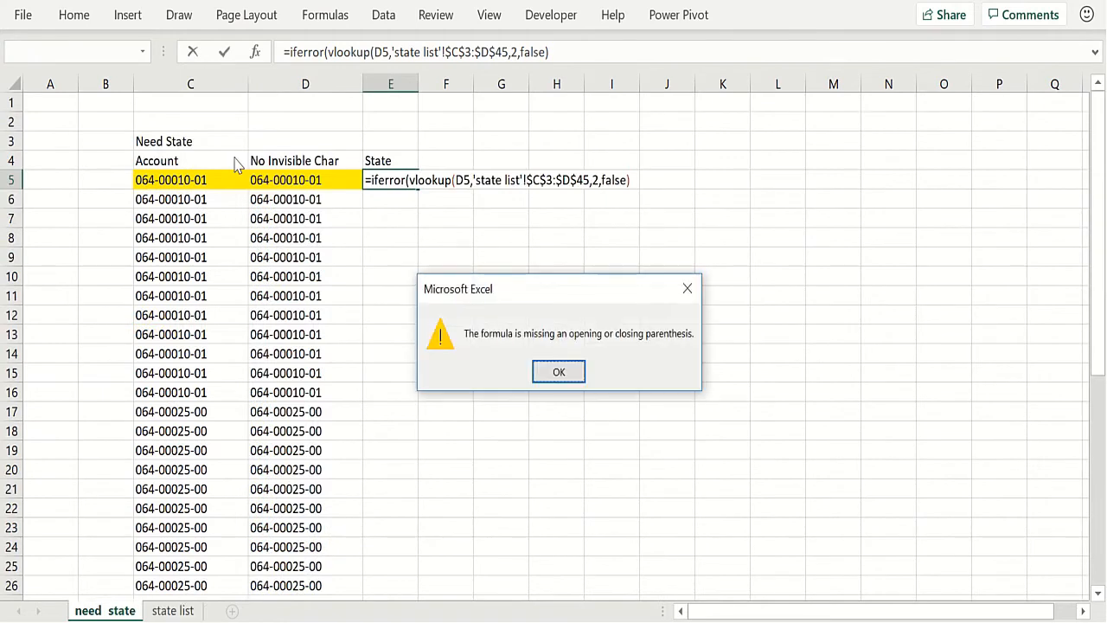
Dismiss the warning and add a "can't find" fallback so E5 returns Hawaii.
click(559, 373)
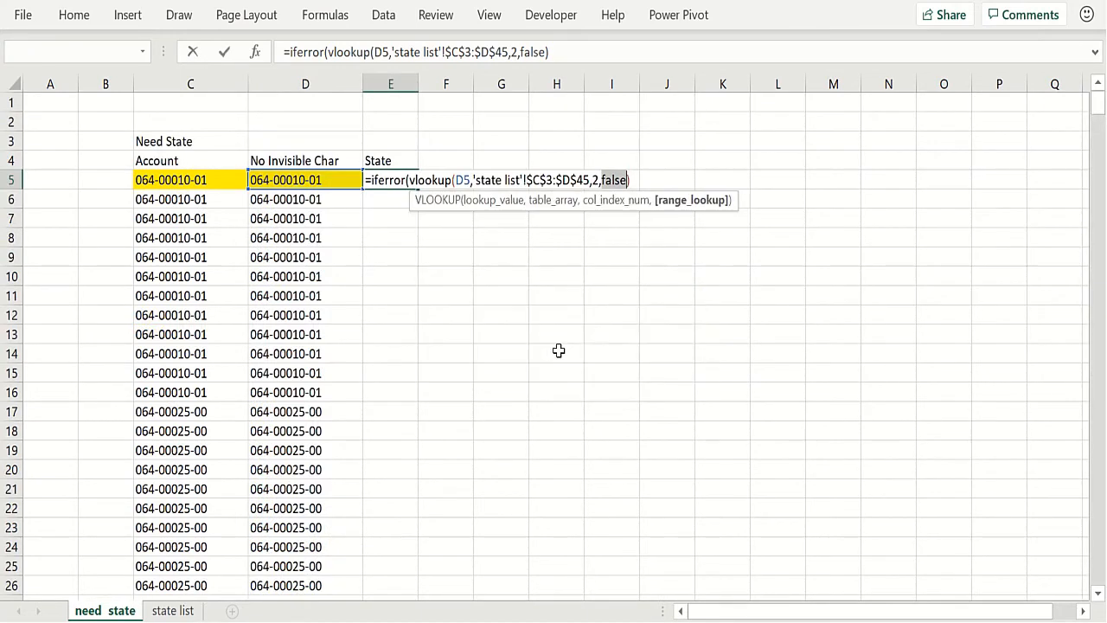
click(634, 179)
text(,"can')
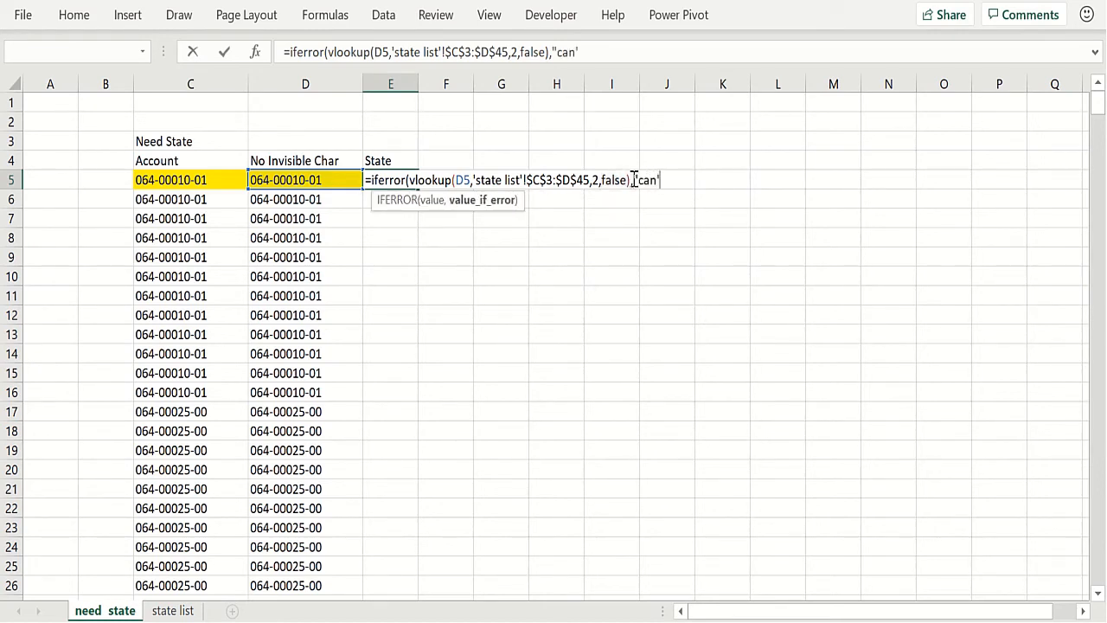
text(t find"))
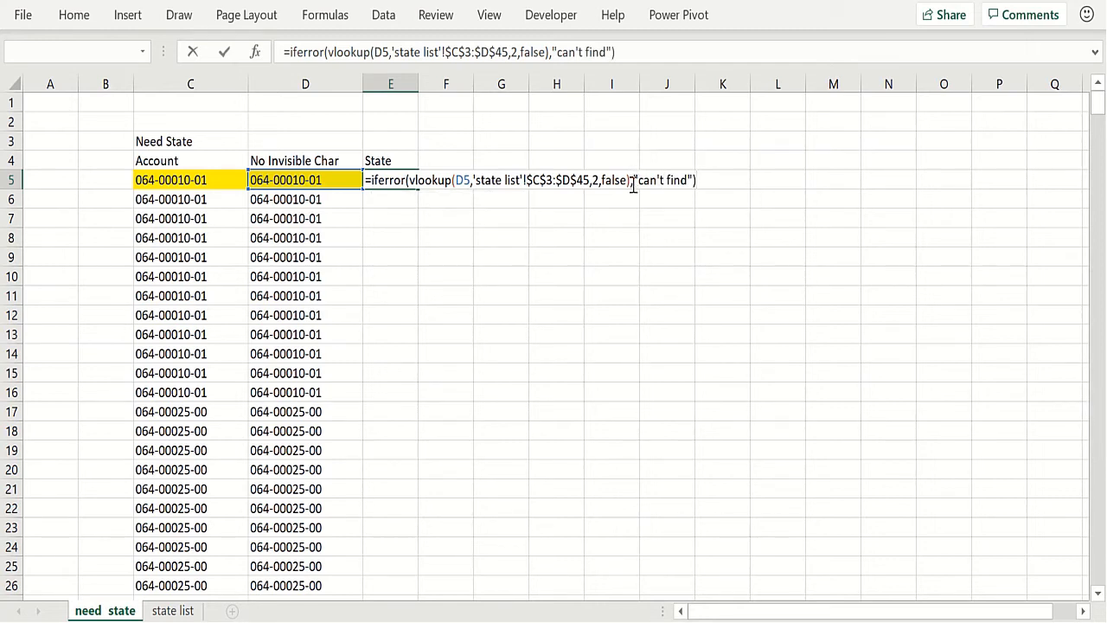
key(Return)
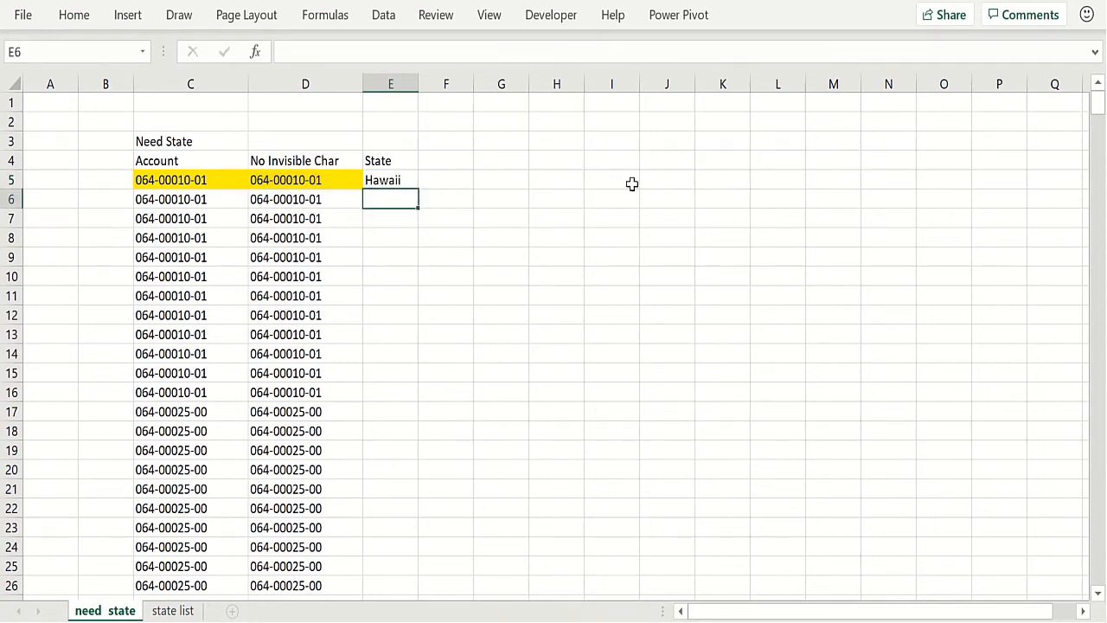
click(445, 182)
text(=form)
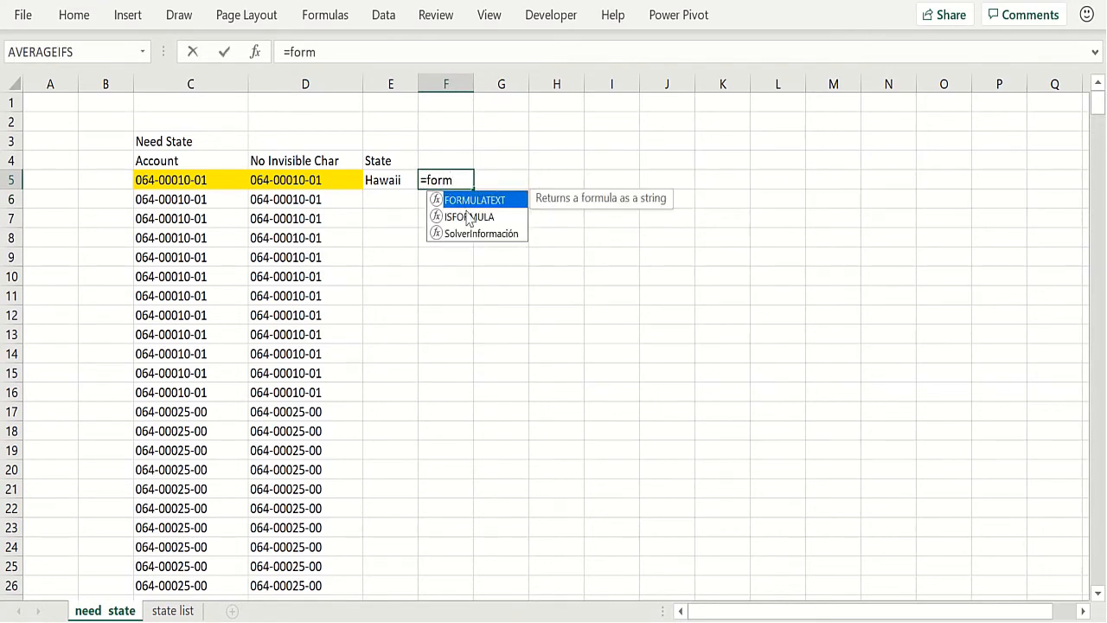
Show E5's formula as text in F5 with =FORMULATEXT(E5).
double_click(471, 200)
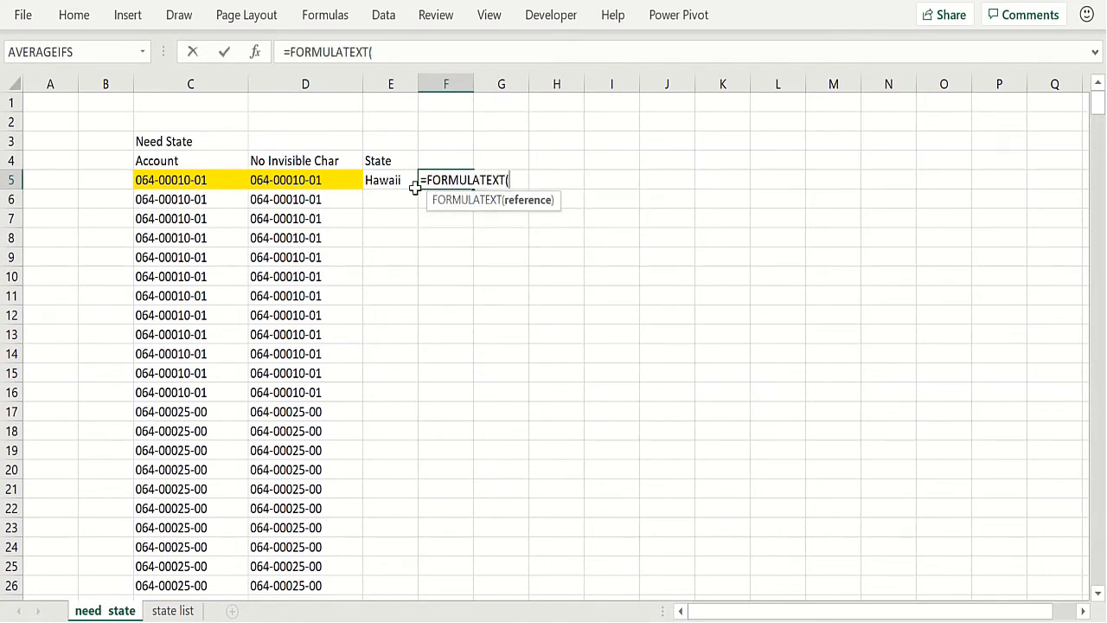
click(398, 179)
text())
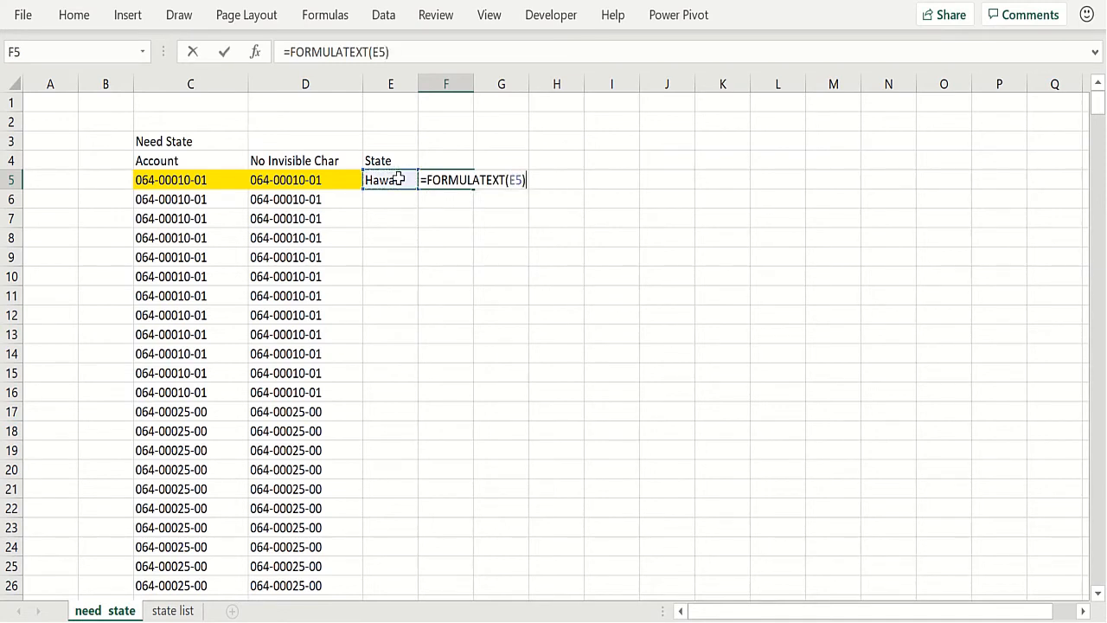
key(Return)
Fill the E5 lookup down the State column and review the states and "can't find" results.
click(404, 182)
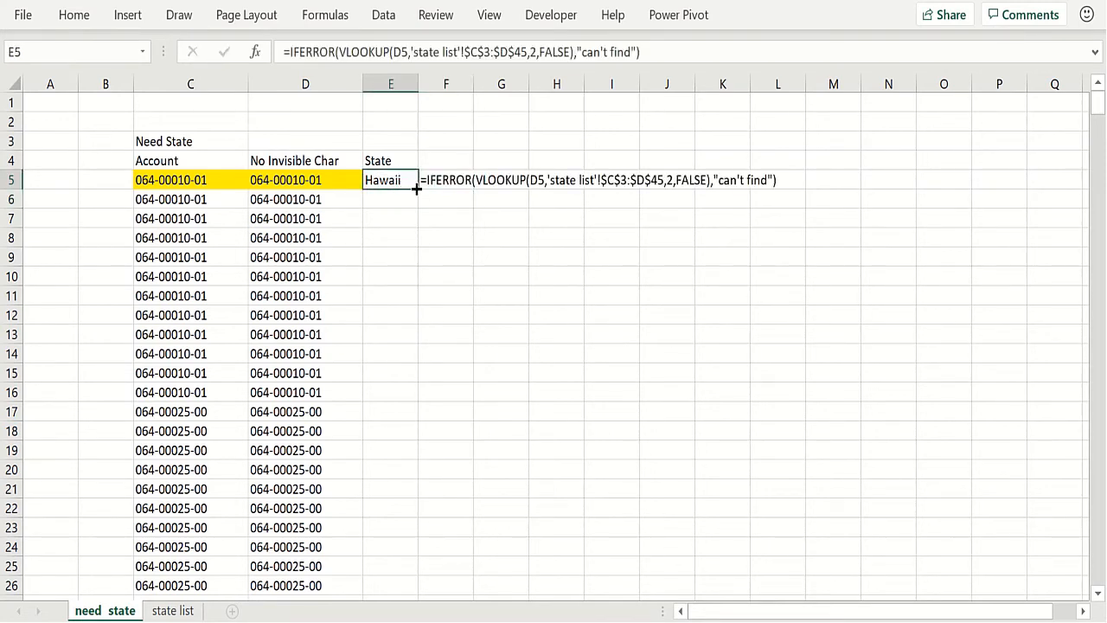
double_click(416, 189)
click(410, 374)
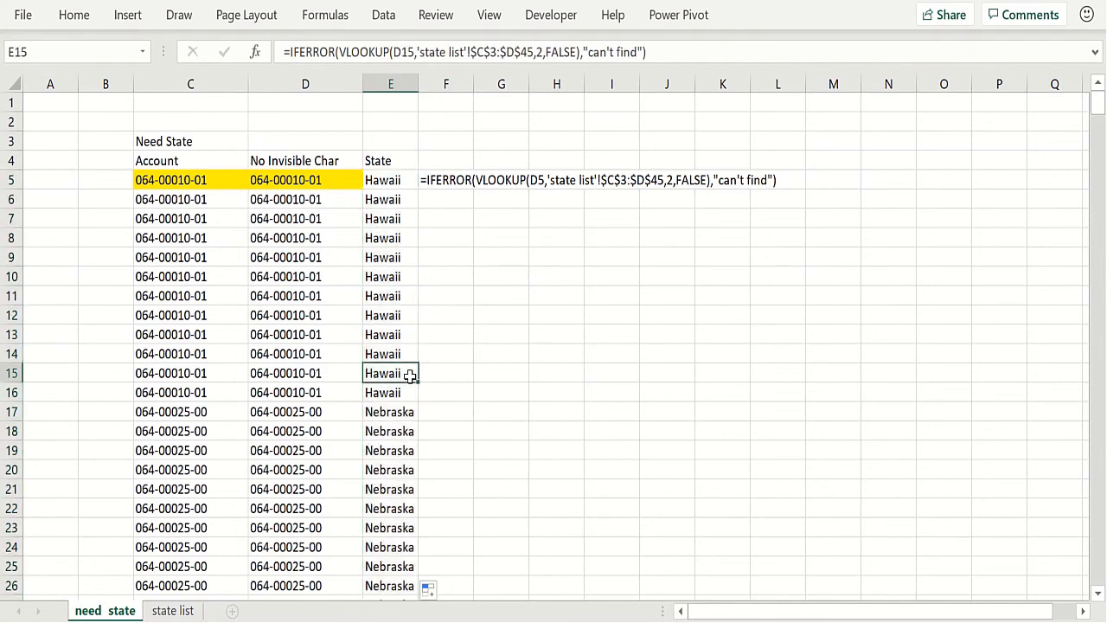
key(Page_Down)
key(Page_Down)
key(Page_Down)
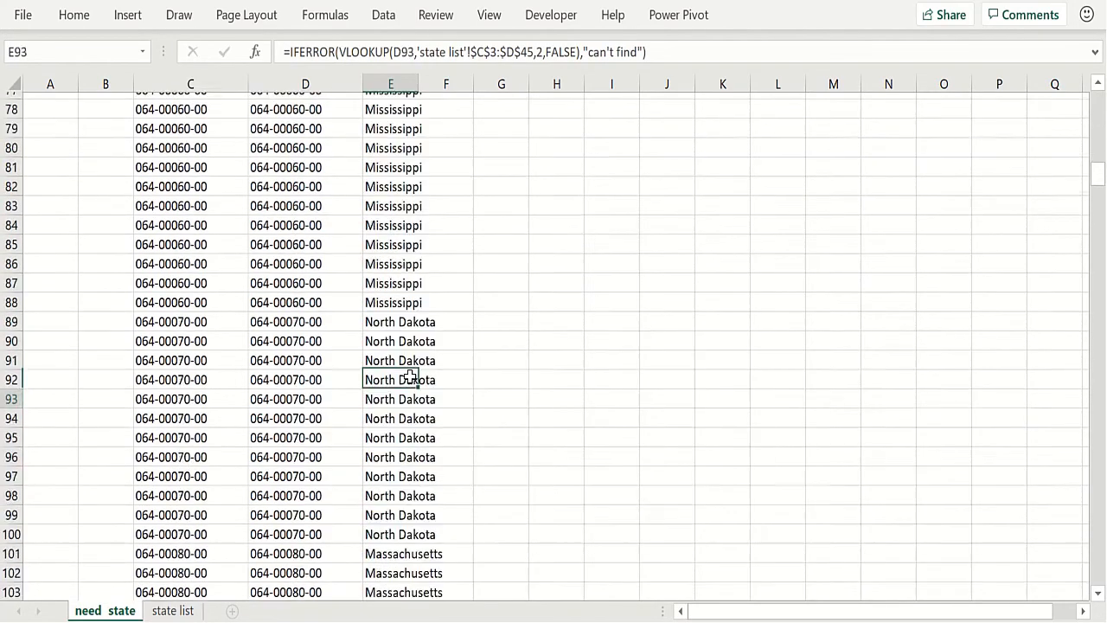
key(Page_Down)
key(Page_Down)
key(Page_Down)
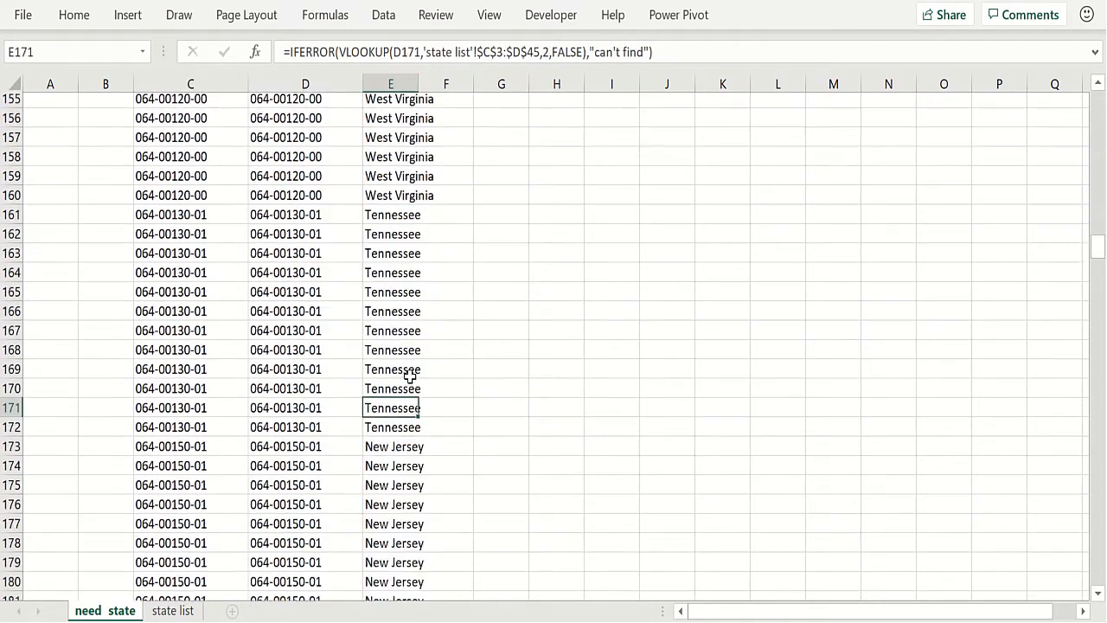
key(Page_Down)
key(Page_Down)
key(Page_Down)
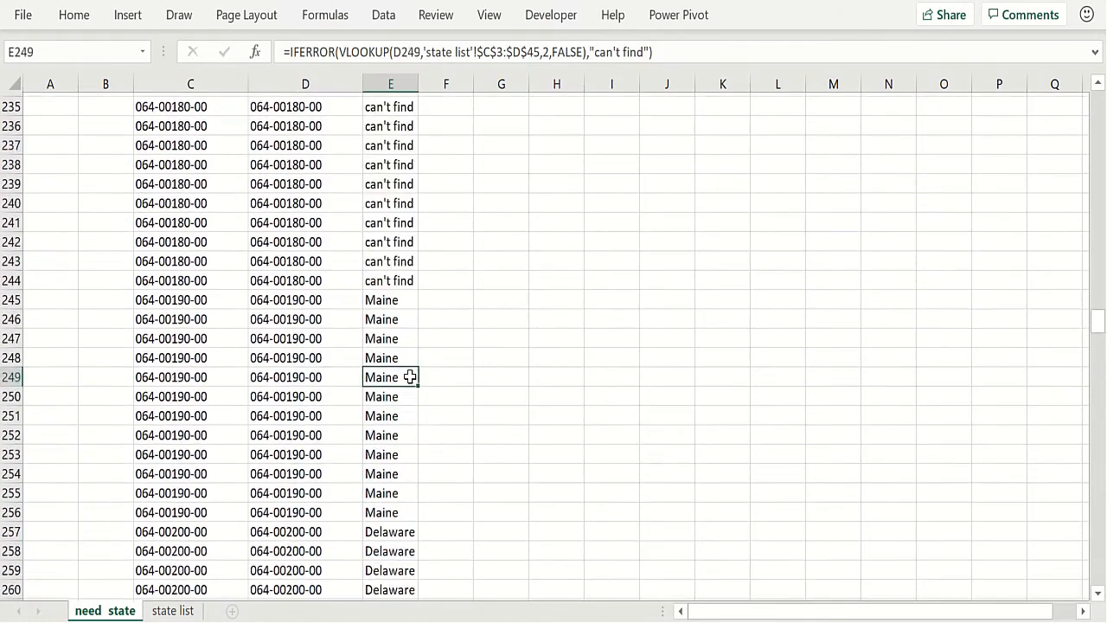
key(Page_Down)
key(Page_Up)
key(Up)
key(Up)
key(Up)
key(Up)
key(Up)
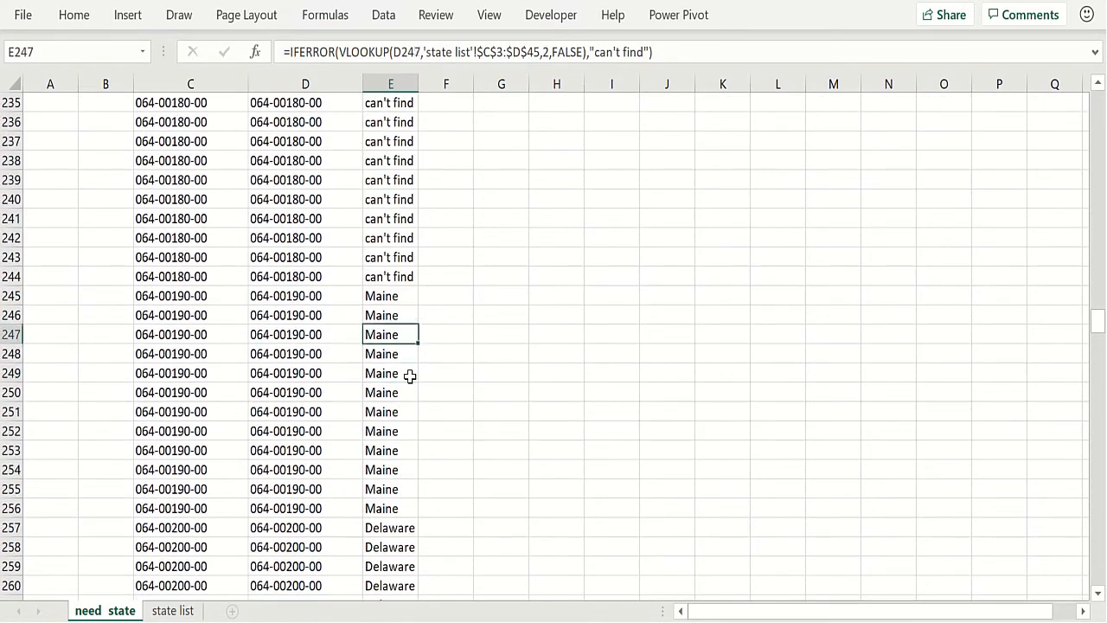
key(Page_Down)
key(Page_Down)
key(Page_Down)
key(Page_Down)
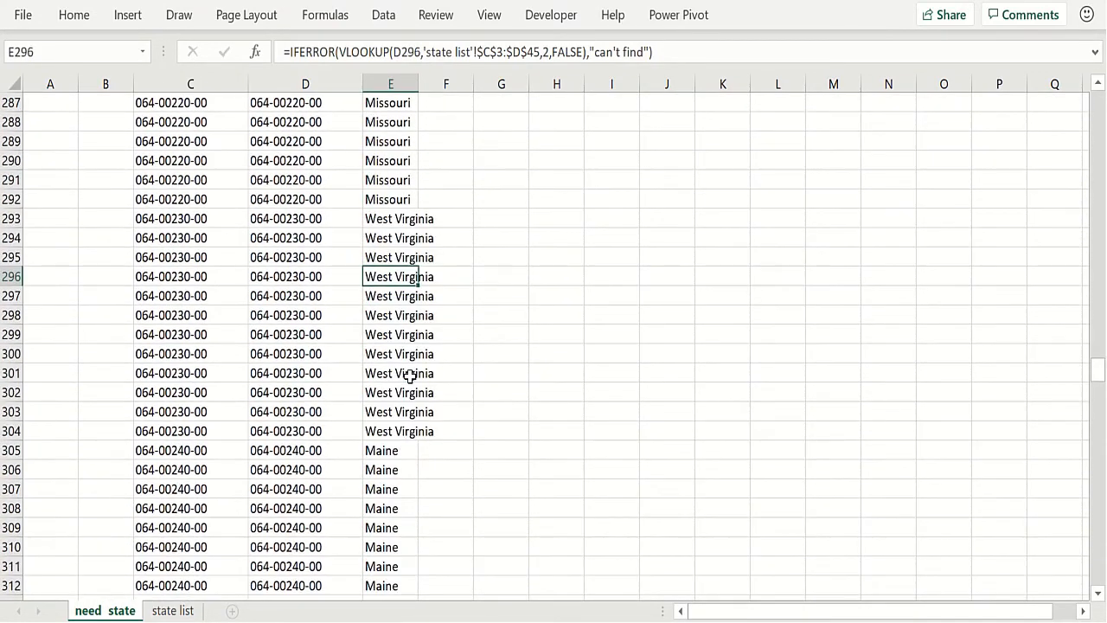
key(Page_Down)
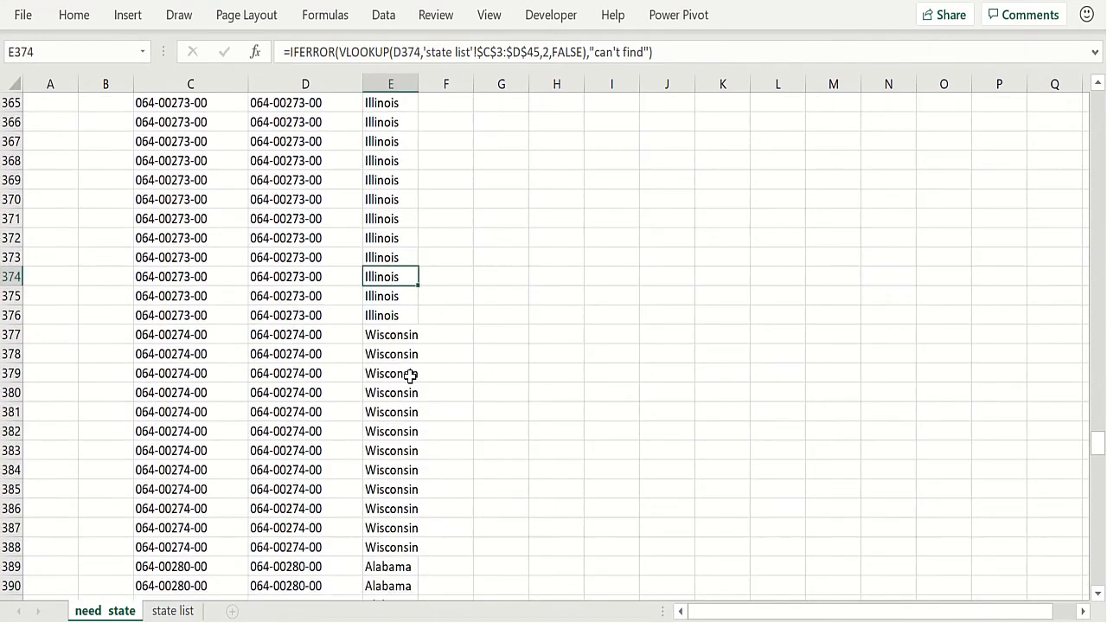
key(Page_Up)
key(Page_Up)
key(Page_Up)
key(Page_Up)
key(Page_Up)
key(Page_Up)
key(Page_Up)
key(Page_Up)
key(Page_Up)
key(Page_Up)
key(Page_Up)
key(Page_Up)
key(Page_Up)
key(Page_Up)
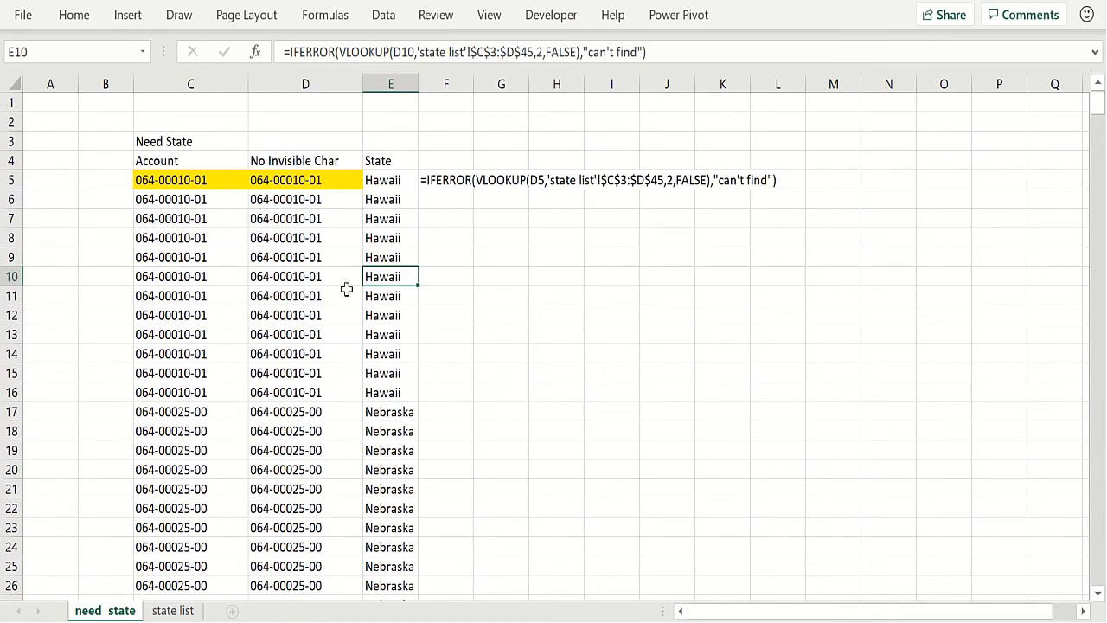
Select the cleaned account in D5.
click(323, 180)
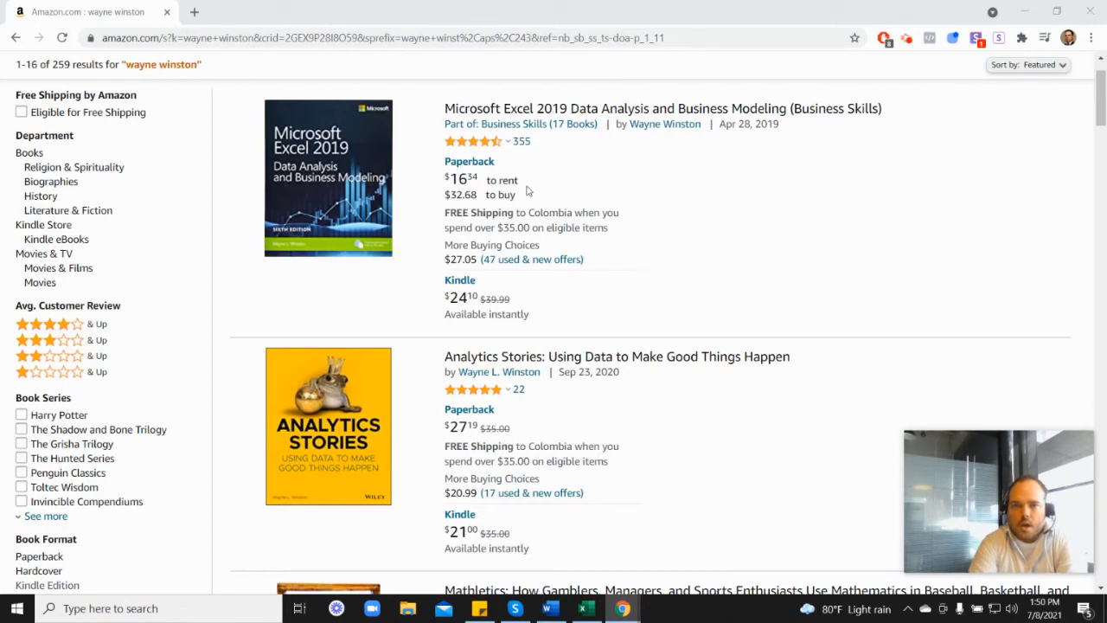
mouse_move(475, 149)
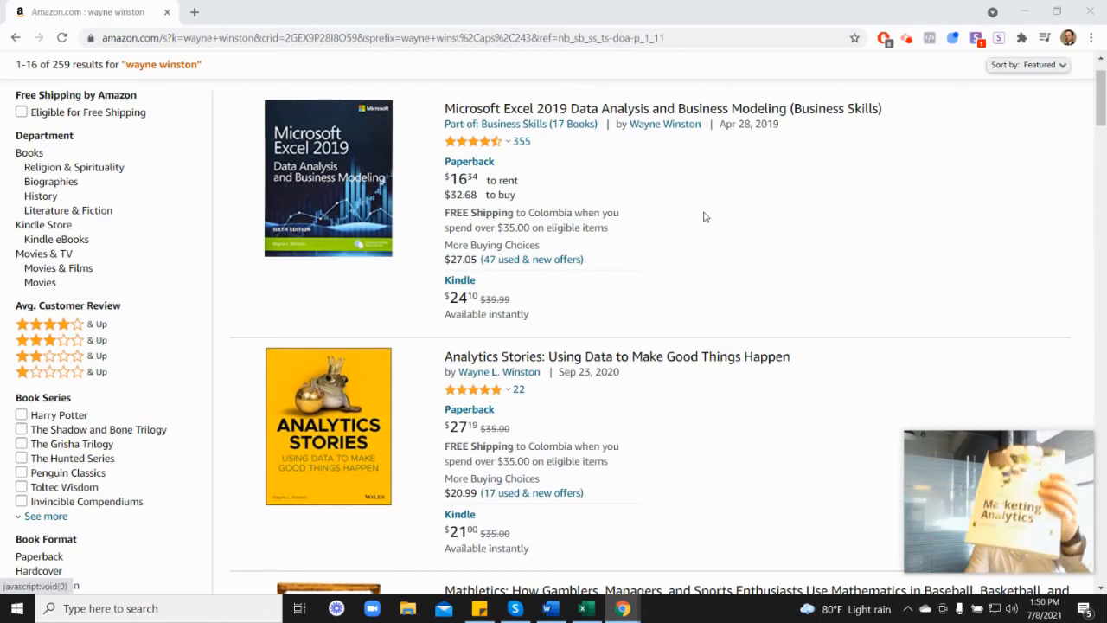
scroll(891, 430, down, 6)
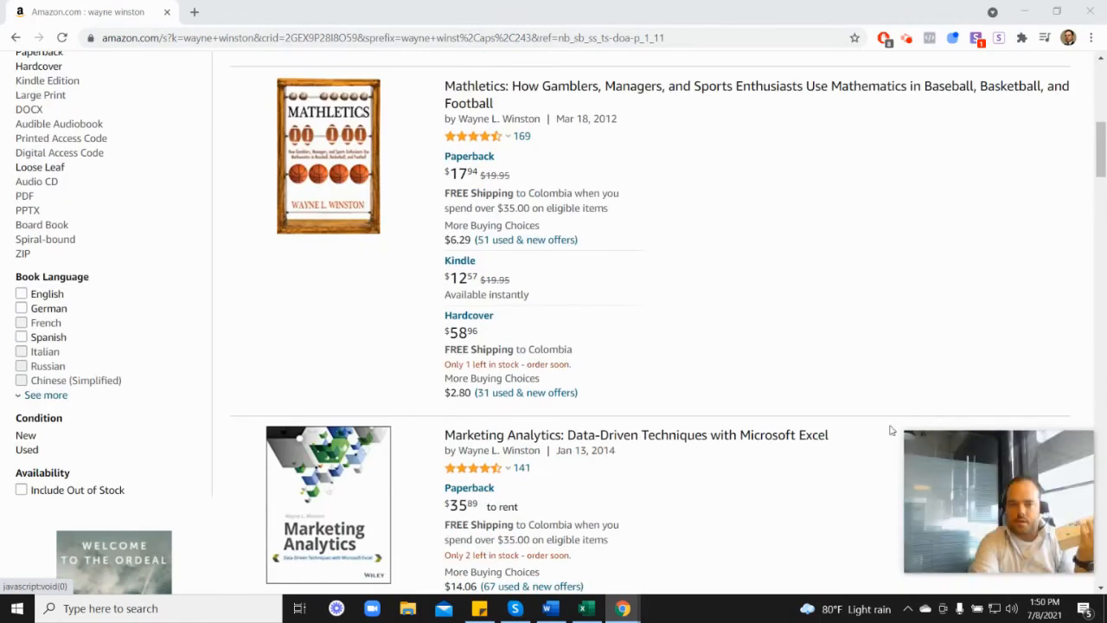
scroll(891, 430, down, 2)
mouse_move(487, 327)
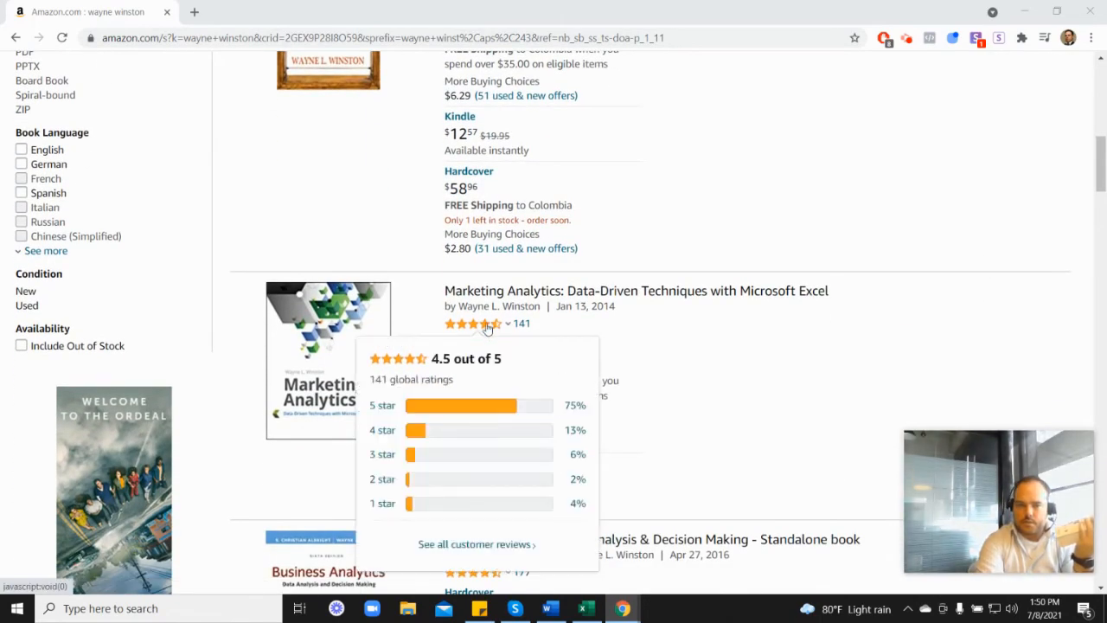
scroll(644, 329, up, 6)
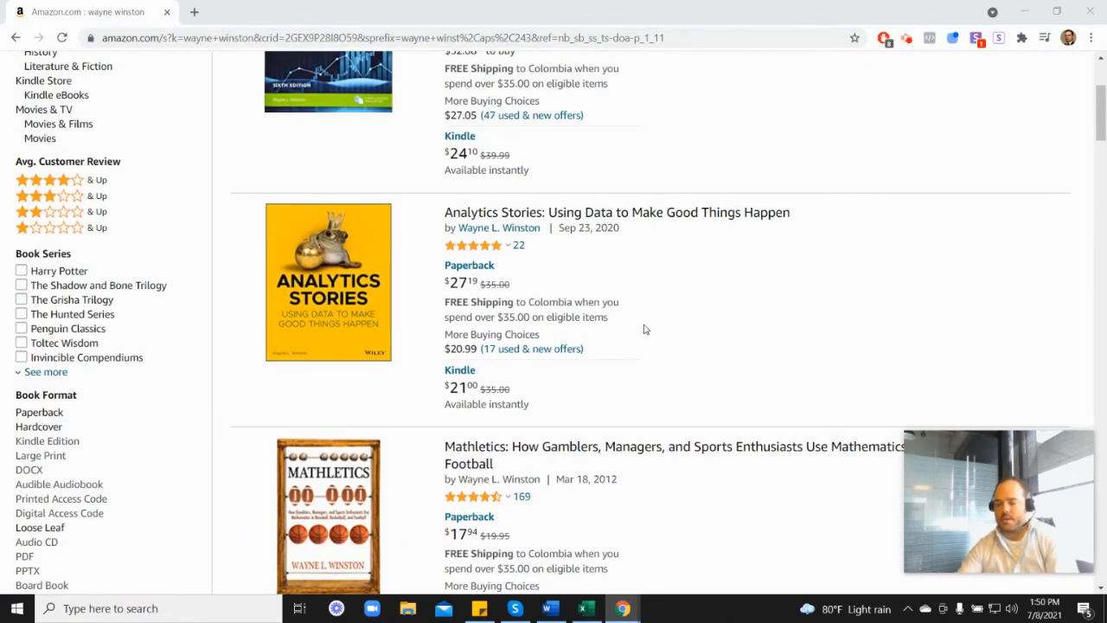